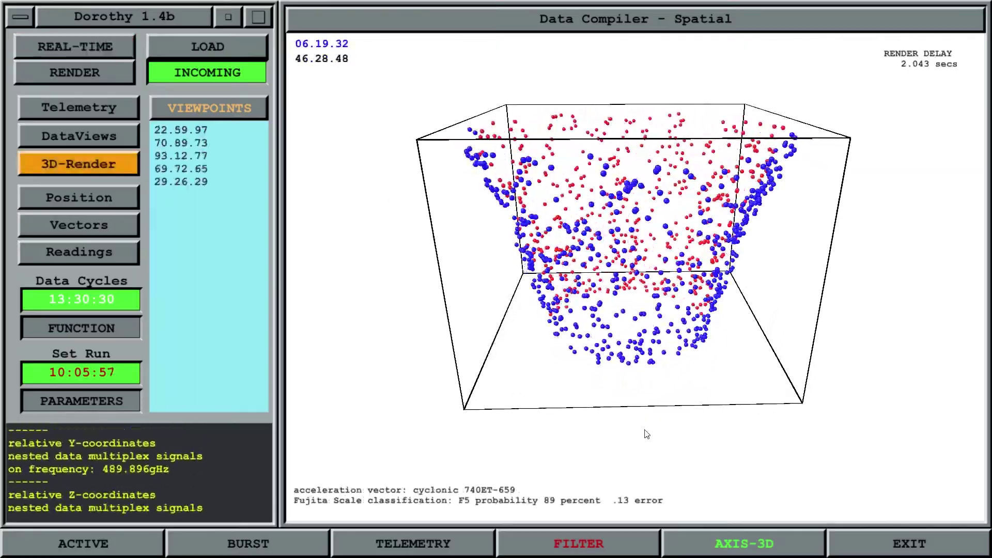
# Step: Open the filter settings for the 3D render and apply a New Sphere Frequency of 0.2
pyautogui.click(567, 542)
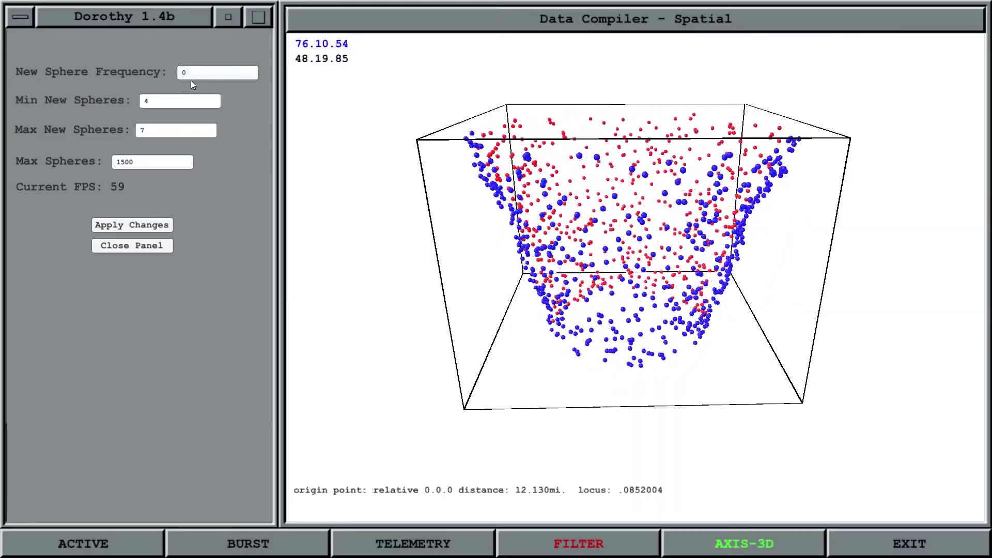
pyautogui.click(201, 72)
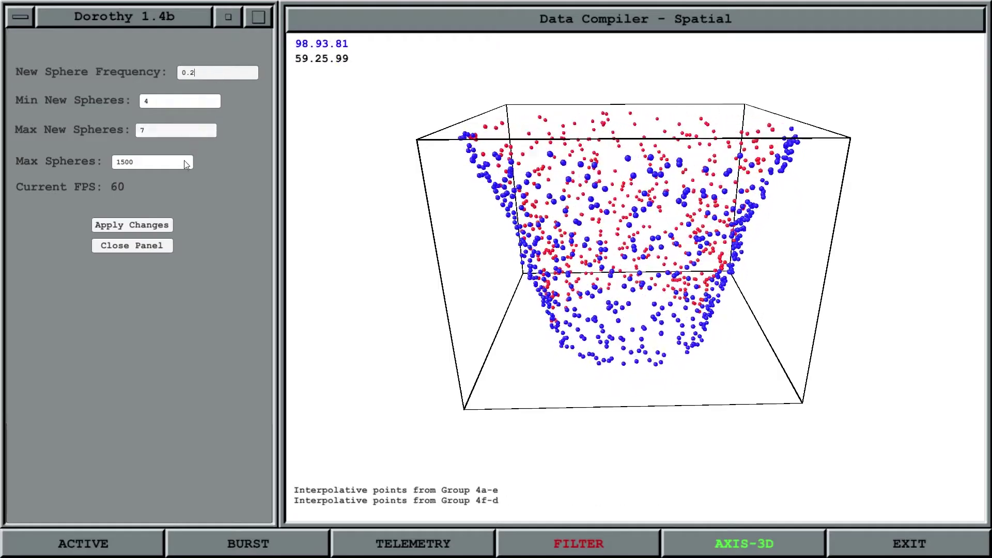
pyautogui.click(159, 225)
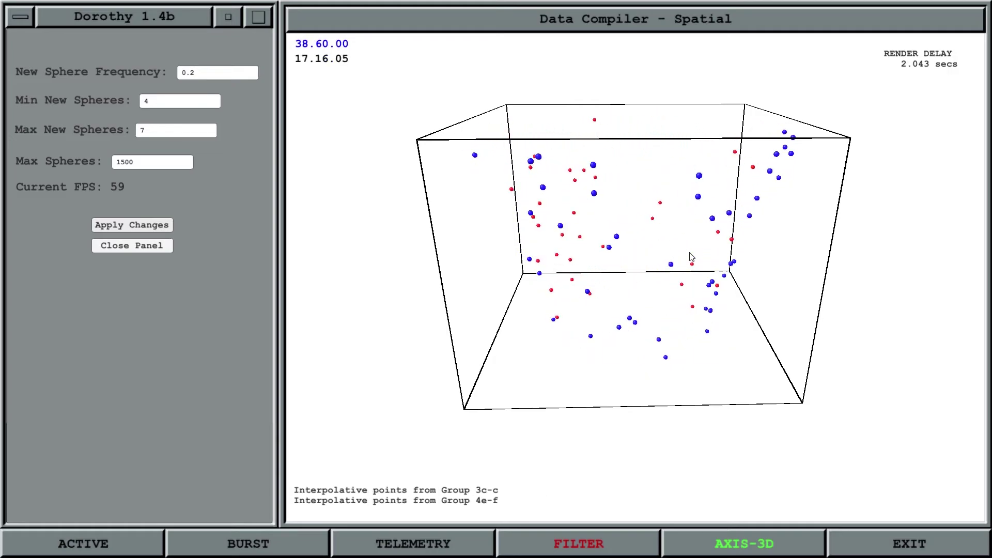
# Step: Reset the New Sphere Frequency to 0 and apply it to the render
pyautogui.click(206, 73)
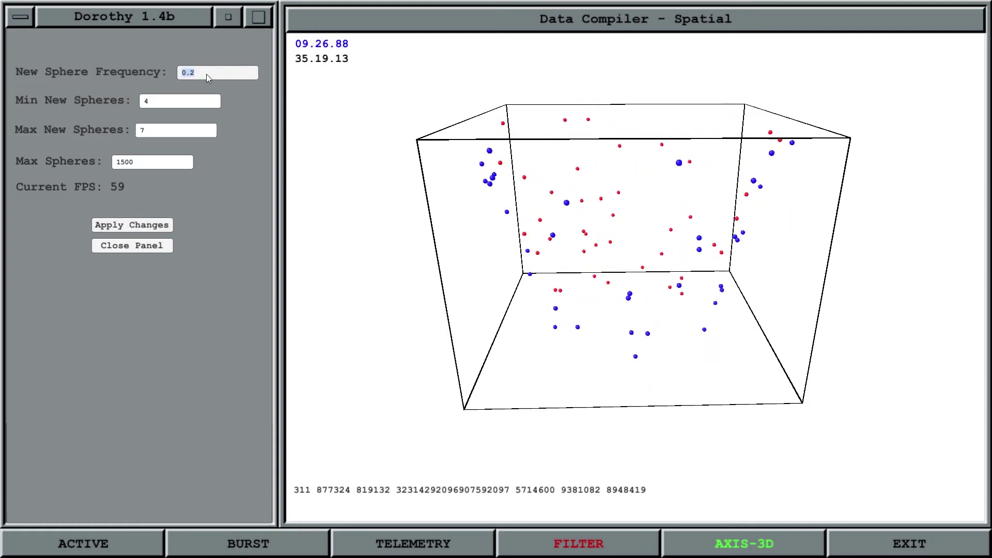
pyautogui.press('BackSpace')
pyautogui.press('BackSpace')
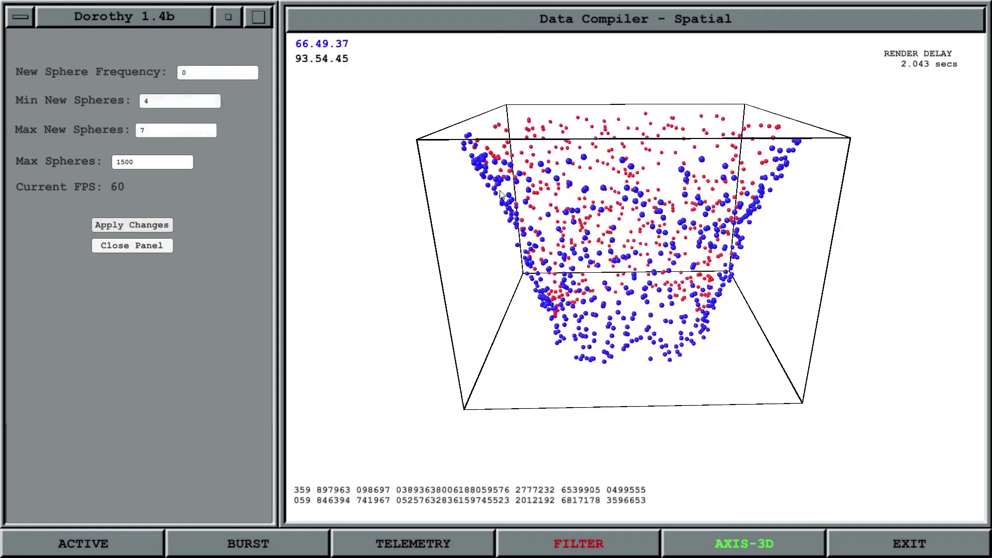
# Step: Apply a Max Spheres limit of 2000 and replace it with a limit of 200
pyautogui.doubleClick(165, 130)
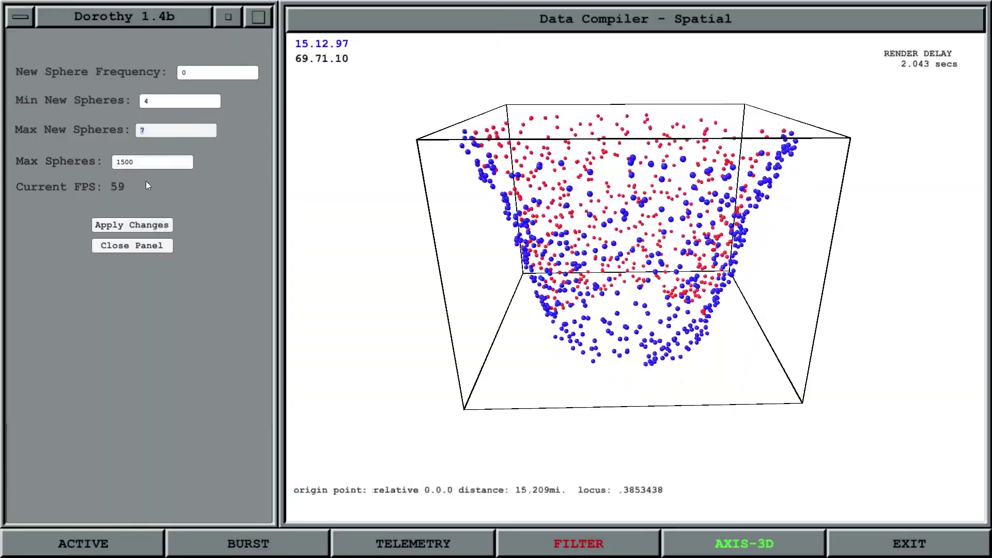
pyautogui.doubleClick(159, 163)
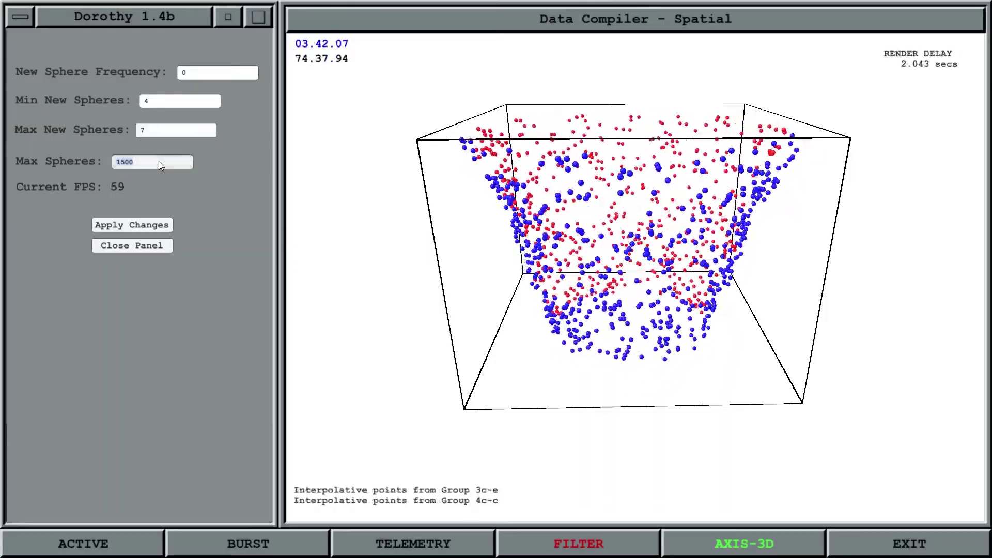
pyautogui.write('2000')
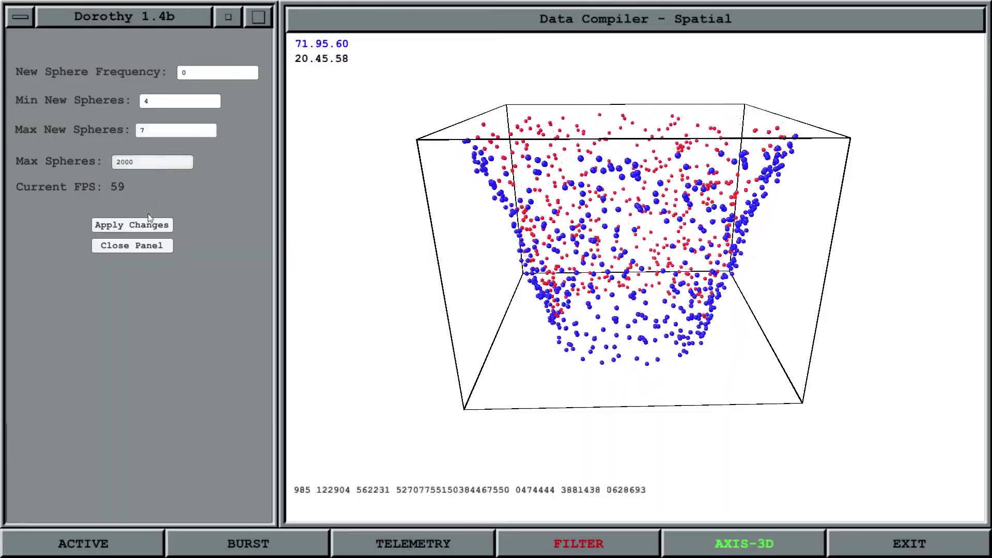
pyautogui.click(150, 226)
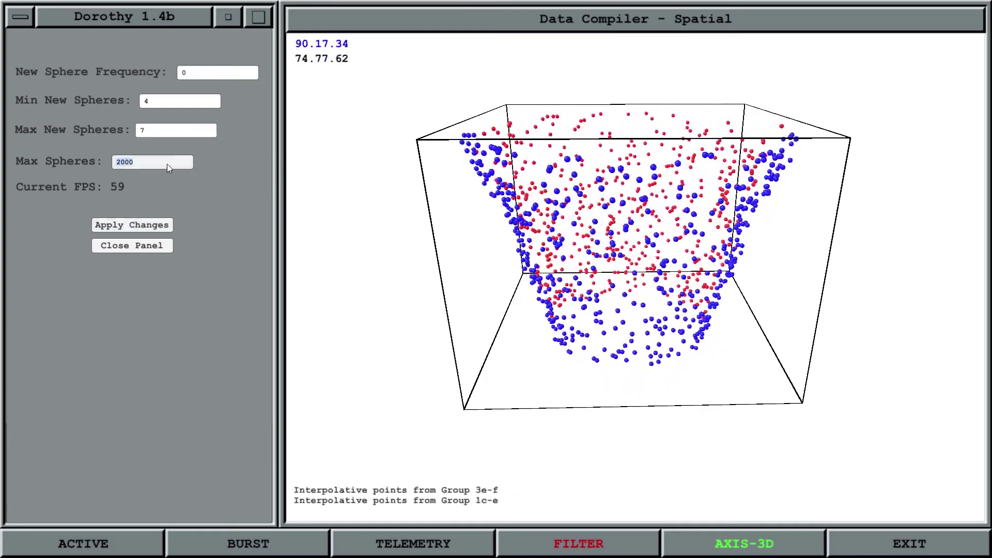
pyautogui.write('200')
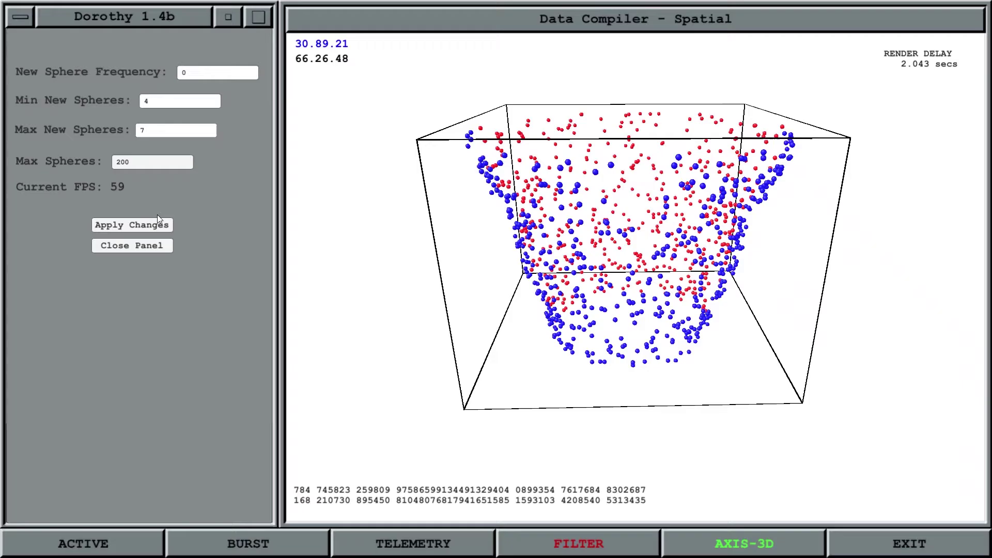
pyautogui.click(157, 227)
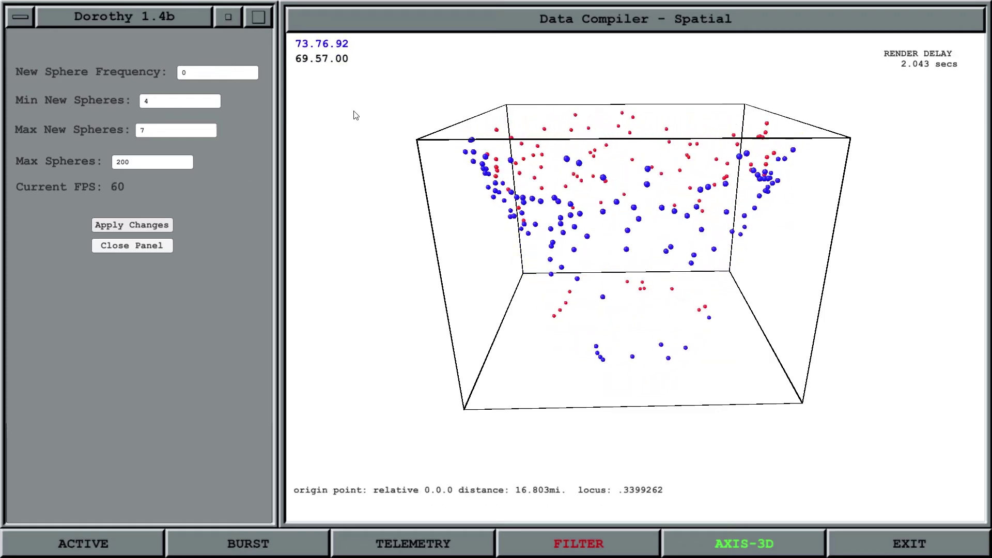
# Step: Apply a New Sphere Frequency of 0.1 to the render
pyautogui.doubleClick(226, 73)
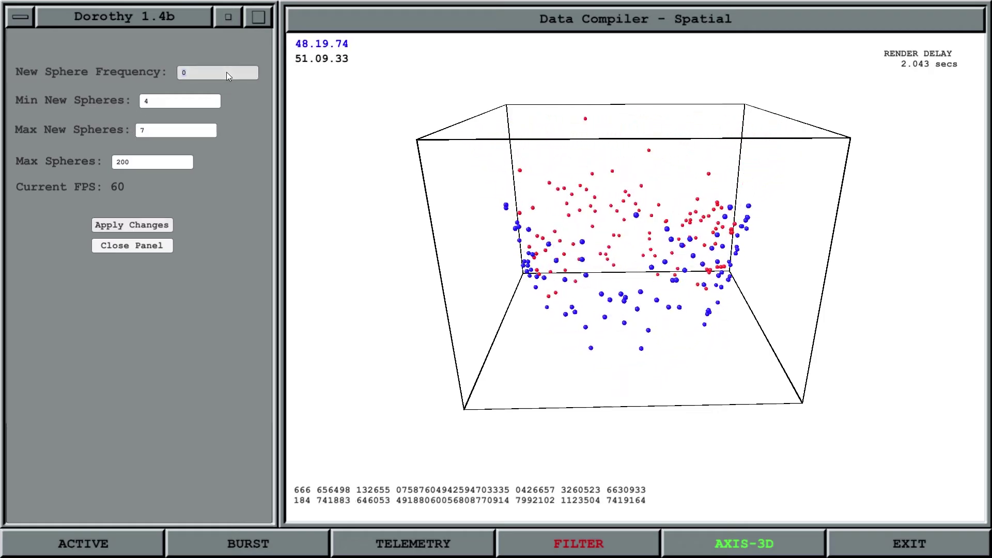
pyautogui.write('0.')
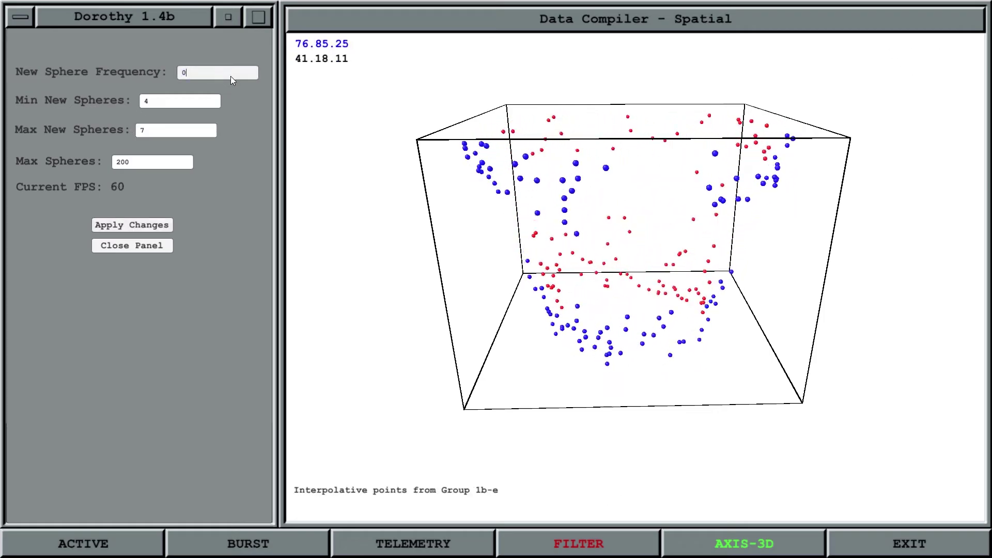
pyautogui.write('1')
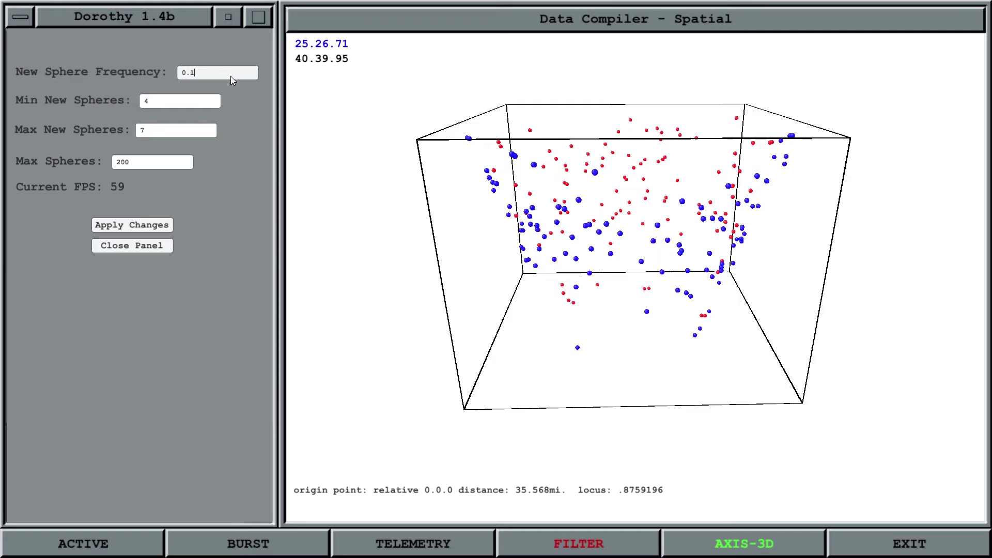
pyautogui.click(147, 227)
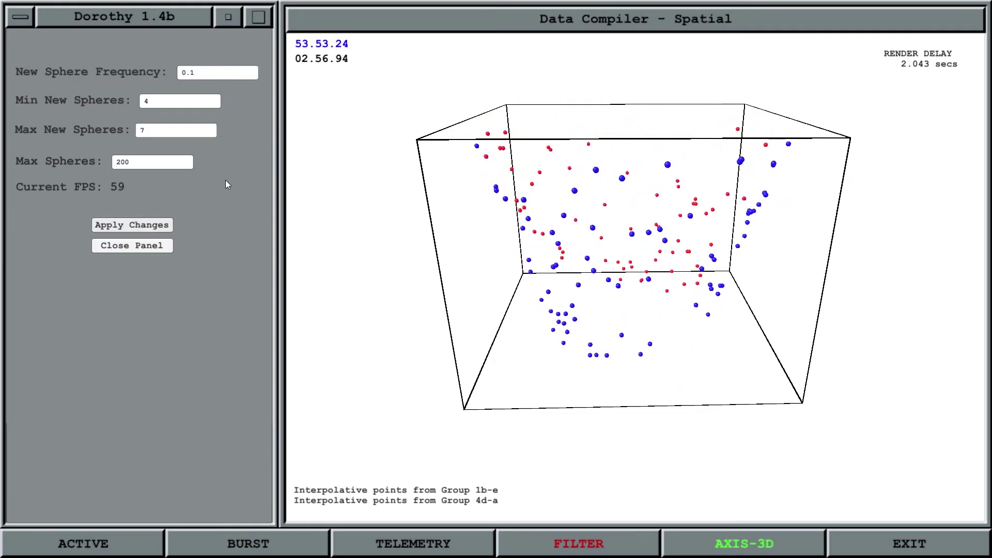
# Step: Apply a New Sphere Frequency of 0 with Max Spheres at 1500, and close the filter settings
pyautogui.tripleClick(217, 70)
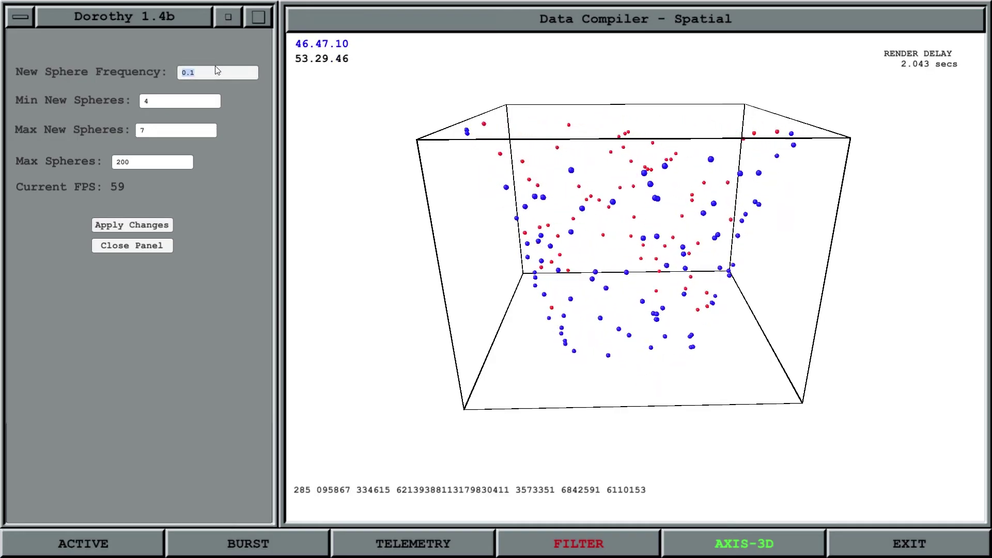
pyautogui.write('0')
pyautogui.tripleClick(124, 161)
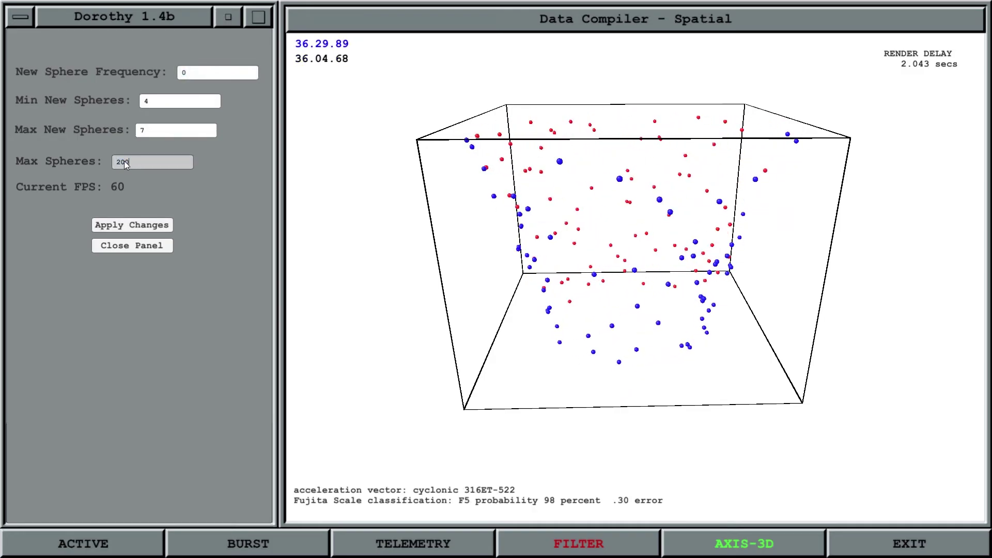
pyautogui.write('1500')
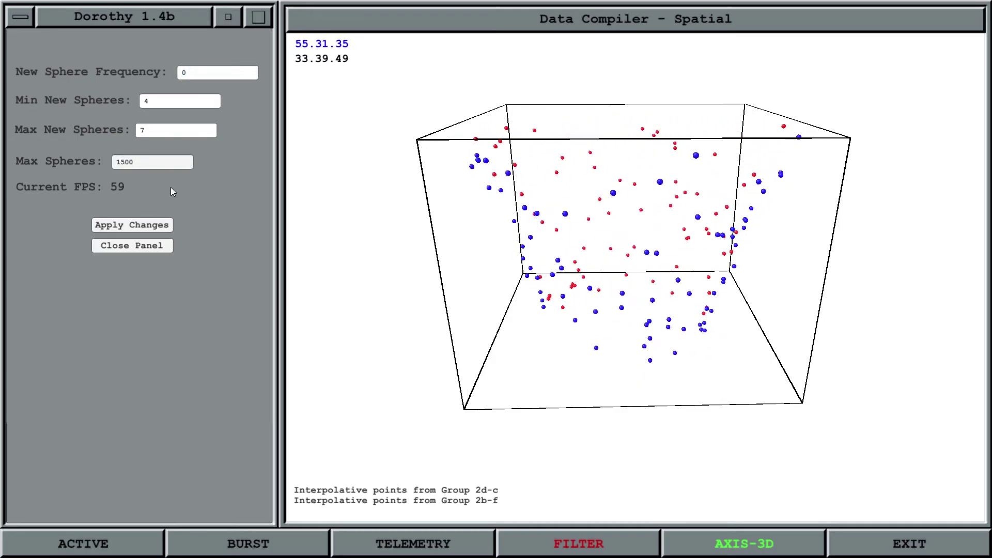
pyautogui.click(156, 227)
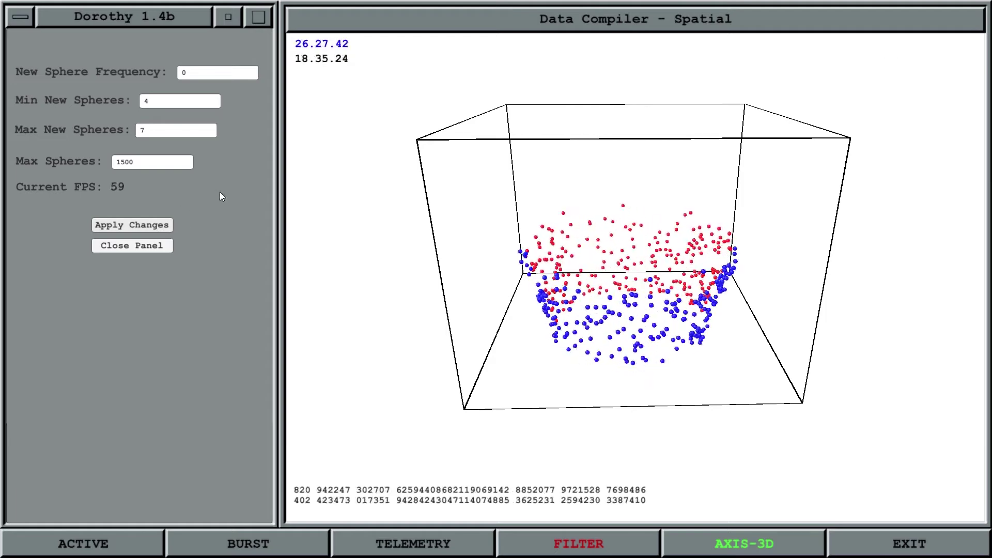
pyautogui.click(153, 251)
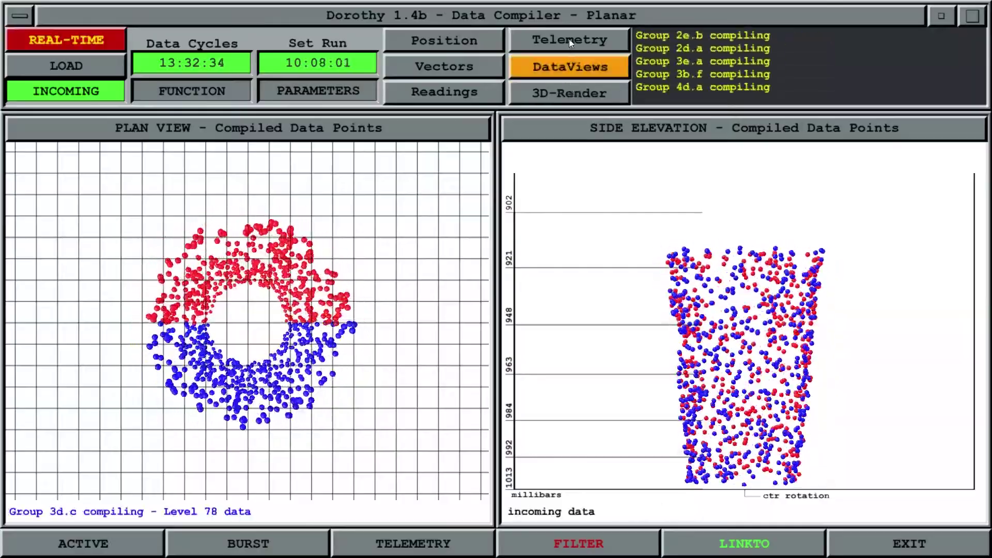
# Step: View the telemetry log, return to the 3D render and switch to real-time mode
pyautogui.click(569, 40)
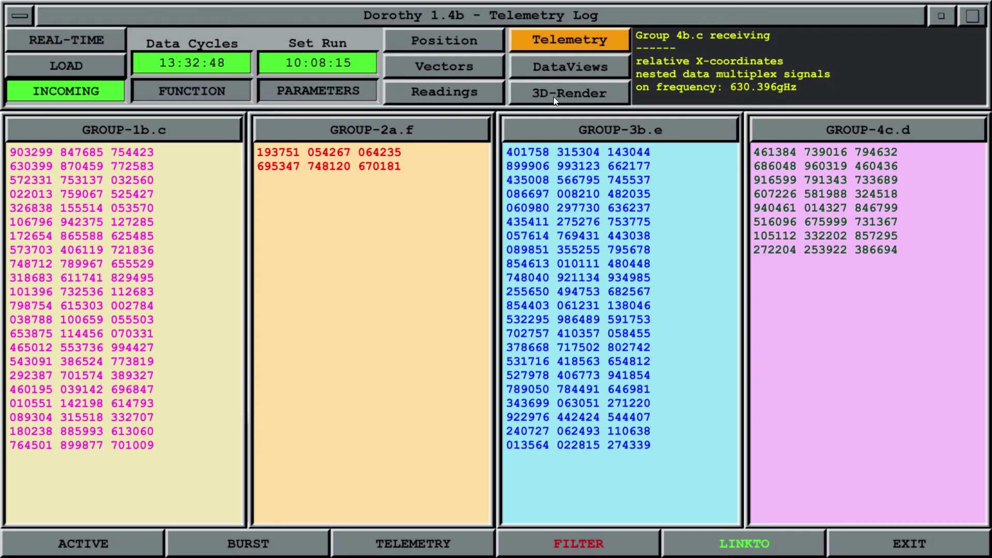
pyautogui.click(554, 98)
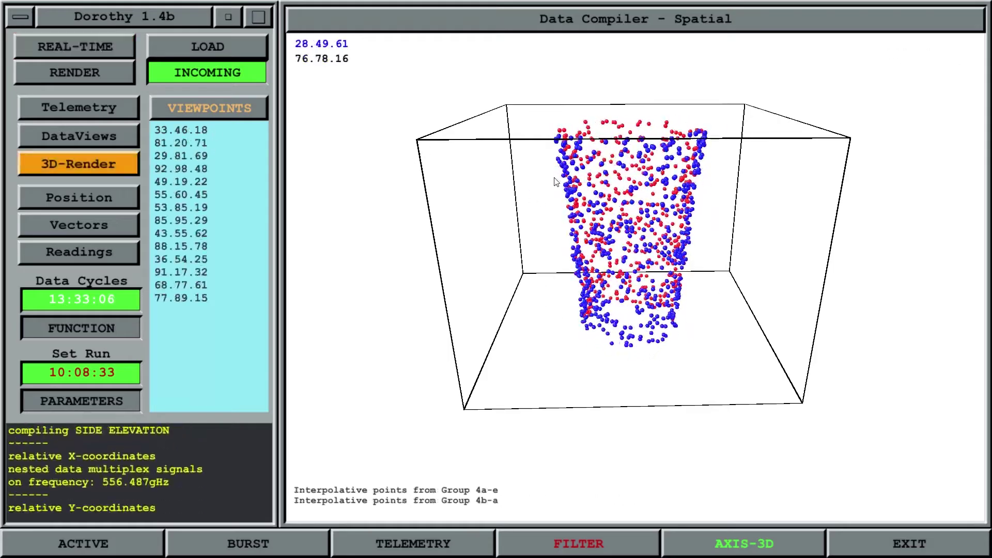
pyautogui.click(86, 48)
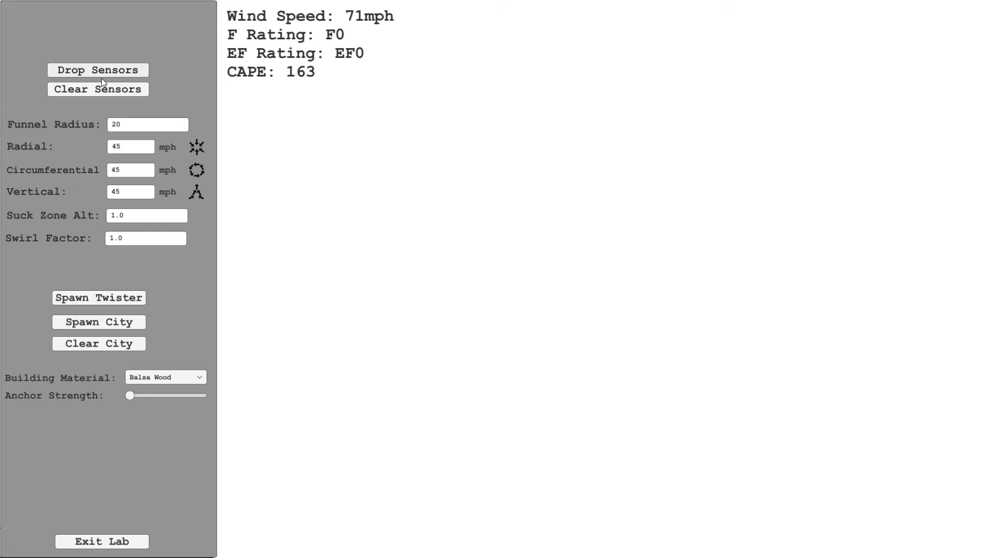
# Step: Drop two batches of sensors in the lab and spawn a twister with the existing funnel and wind values
pyautogui.click(95, 68)
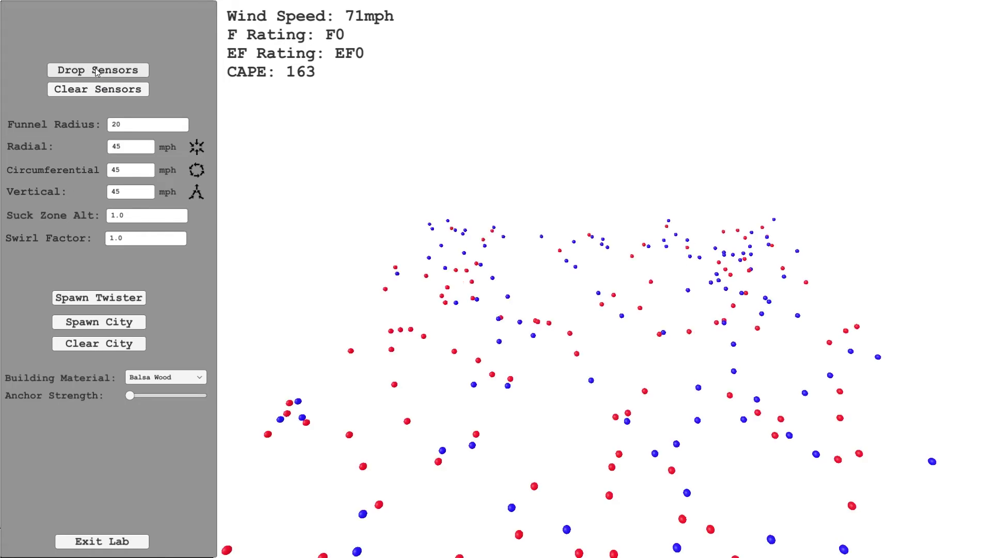
pyautogui.click(95, 71)
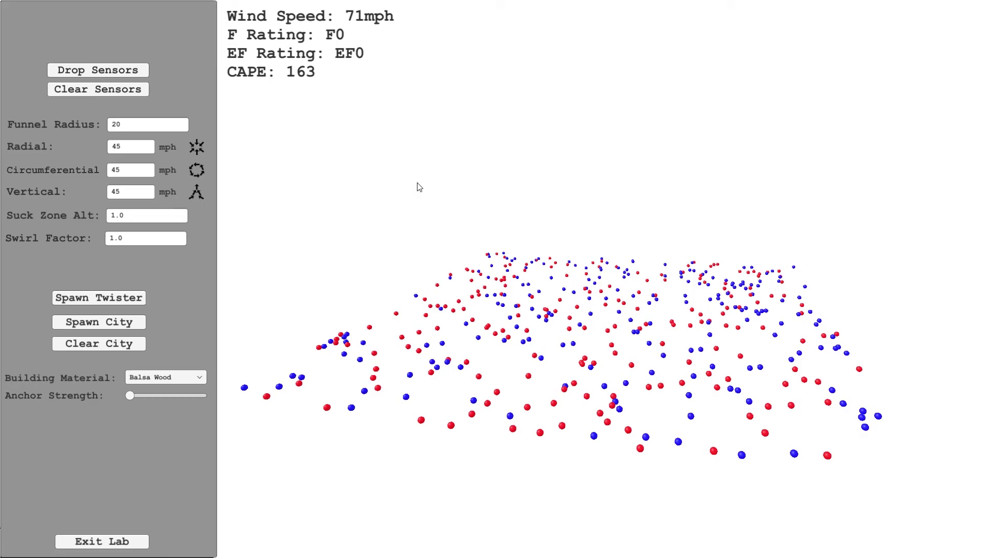
pyautogui.doubleClick(132, 127)
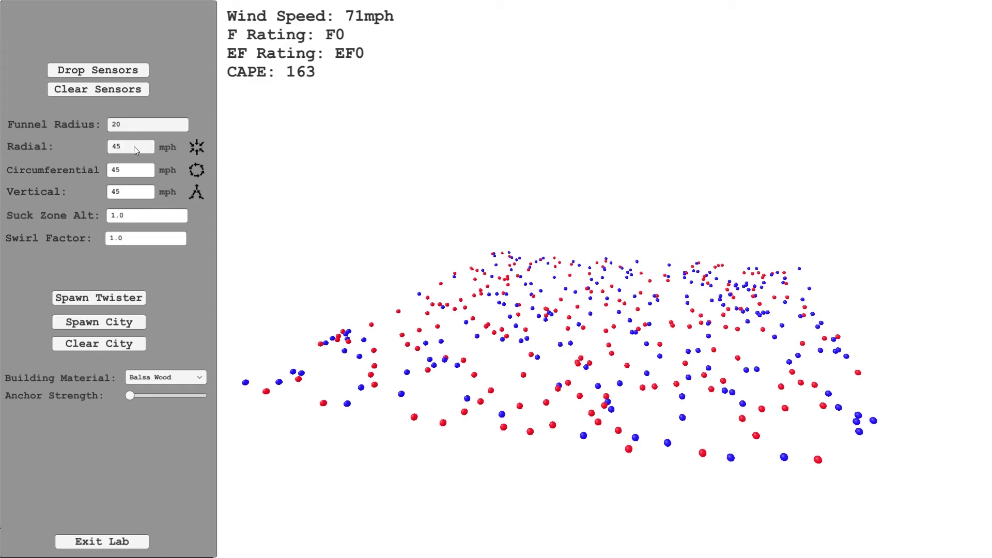
pyautogui.doubleClick(135, 147)
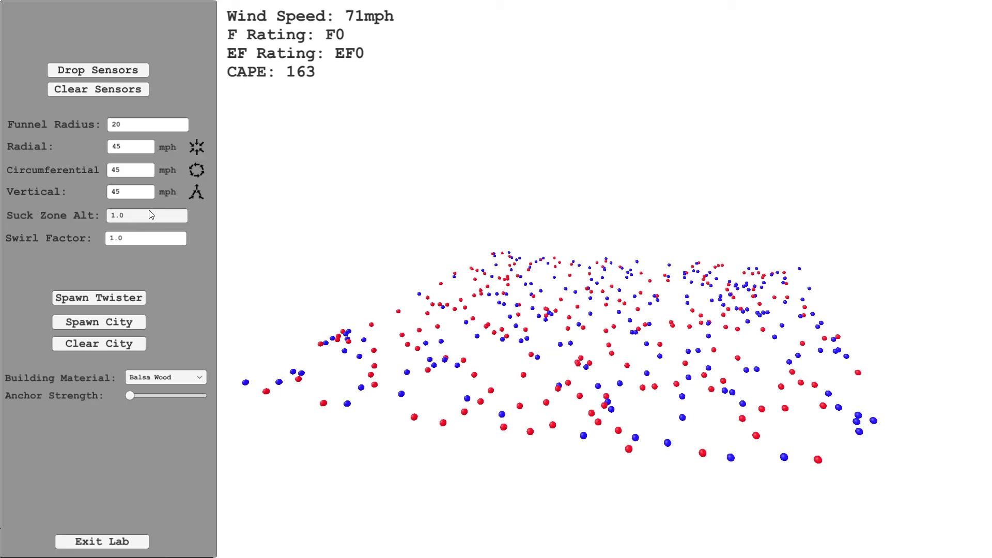
pyautogui.click(139, 242)
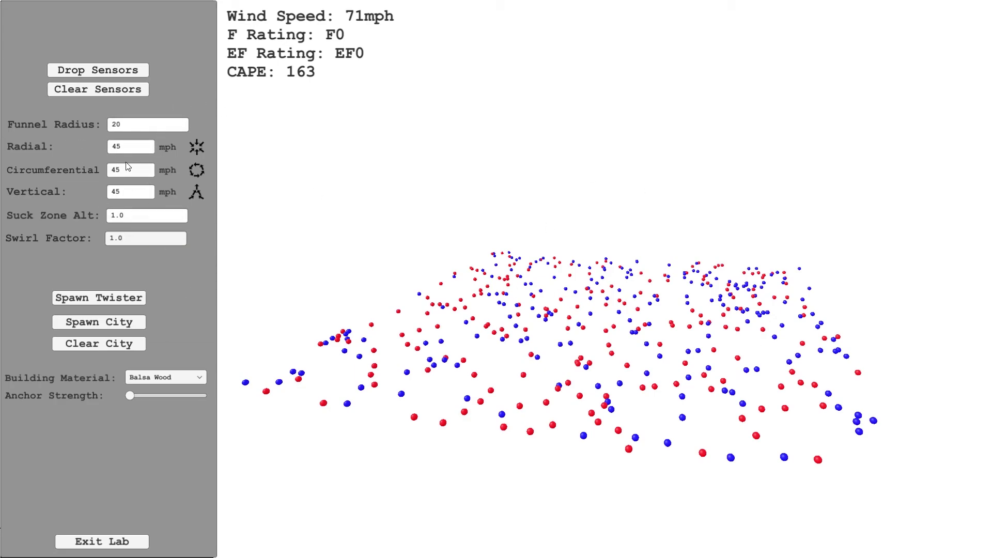
pyautogui.click(115, 297)
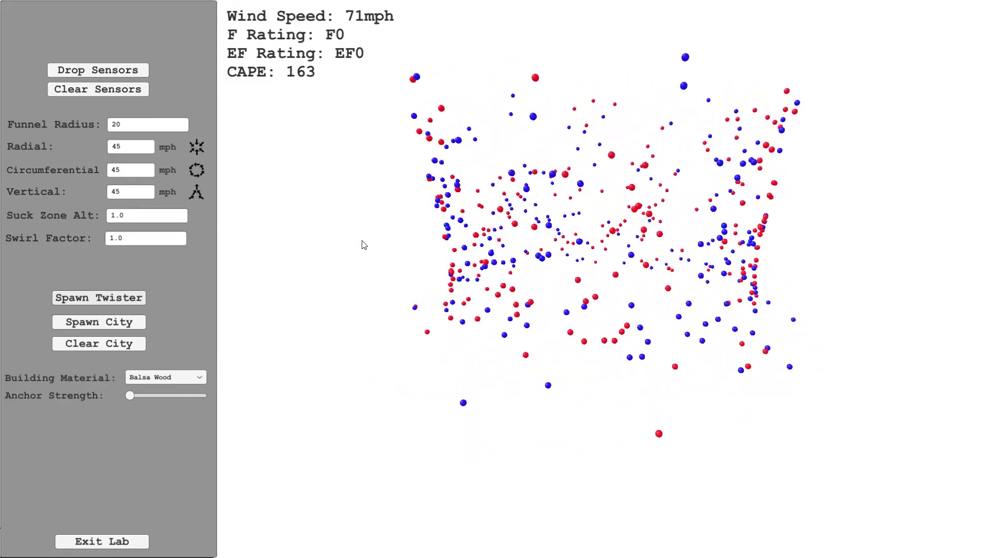
# Step: Set the twister's Funnel Radius to 10 and replace the circulating sensors with a fresh batch
pyautogui.doubleClick(166, 126)
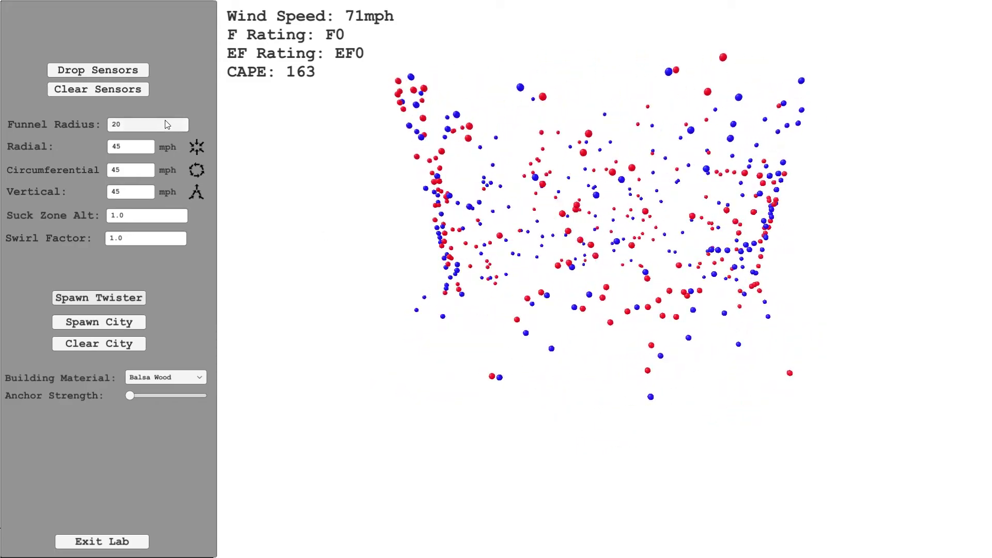
pyautogui.write('10')
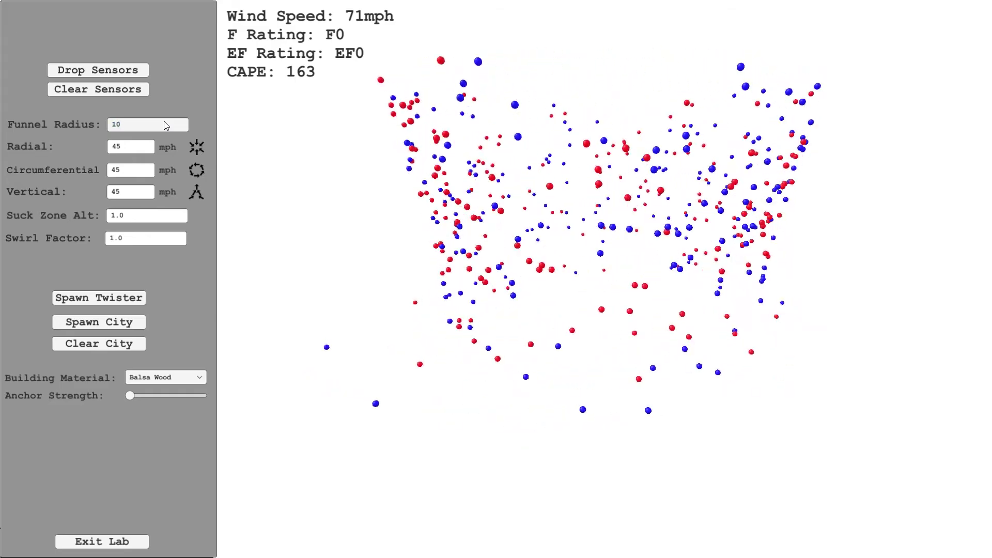
pyautogui.click(126, 89)
pyautogui.click(121, 73)
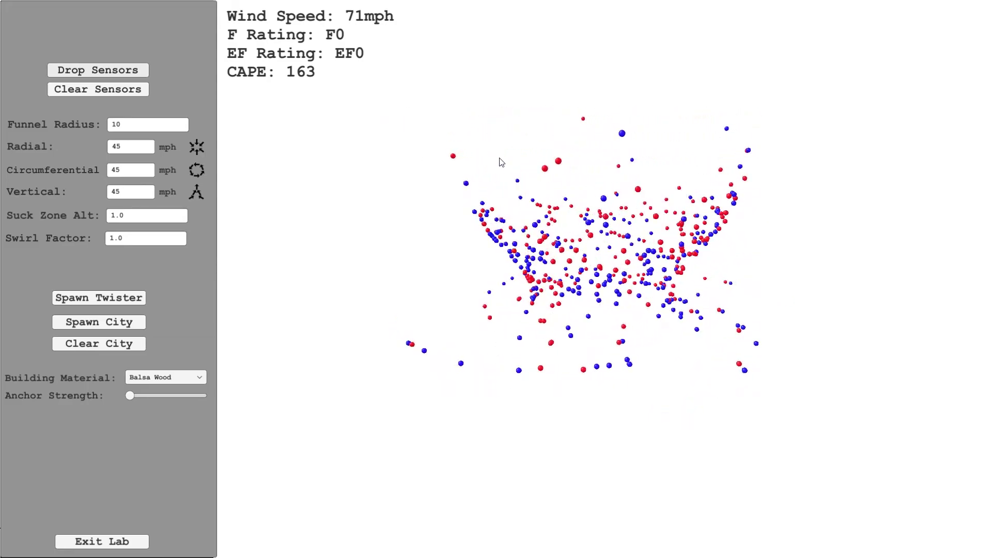
# Step: Try a Swirl Factor of 2 on the twister and replace it with 0.5
pyautogui.doubleClick(142, 236)
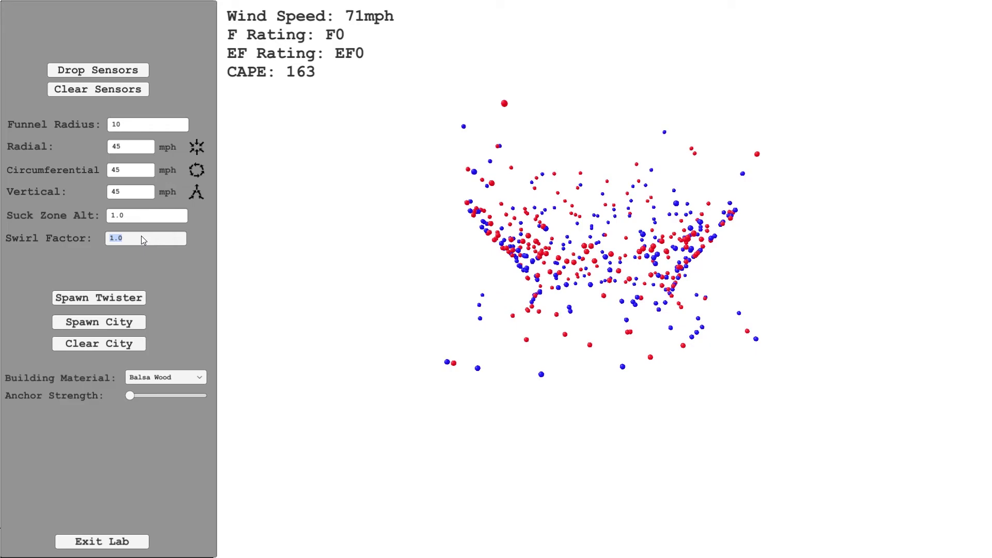
pyautogui.write('2')
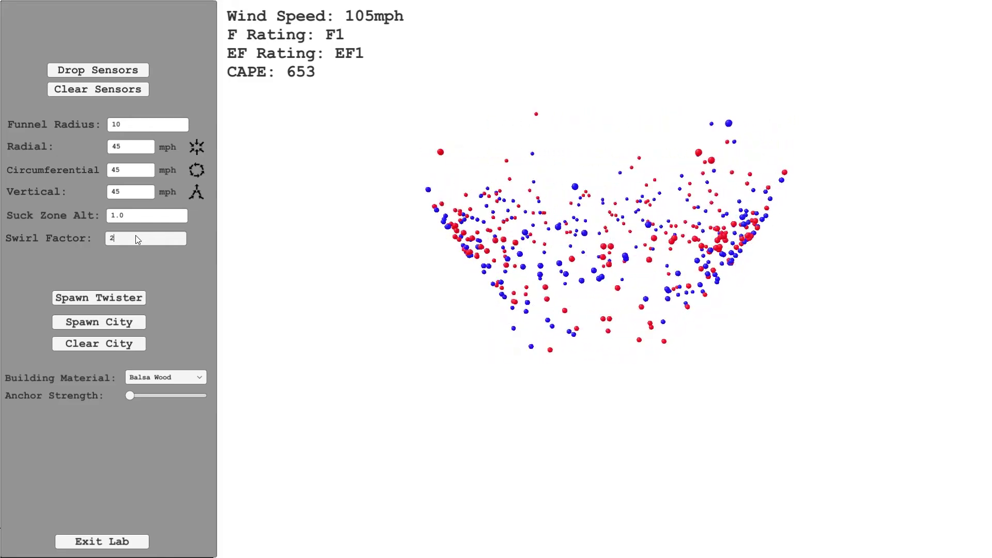
pyautogui.press('Delete')
pyautogui.write('.5')
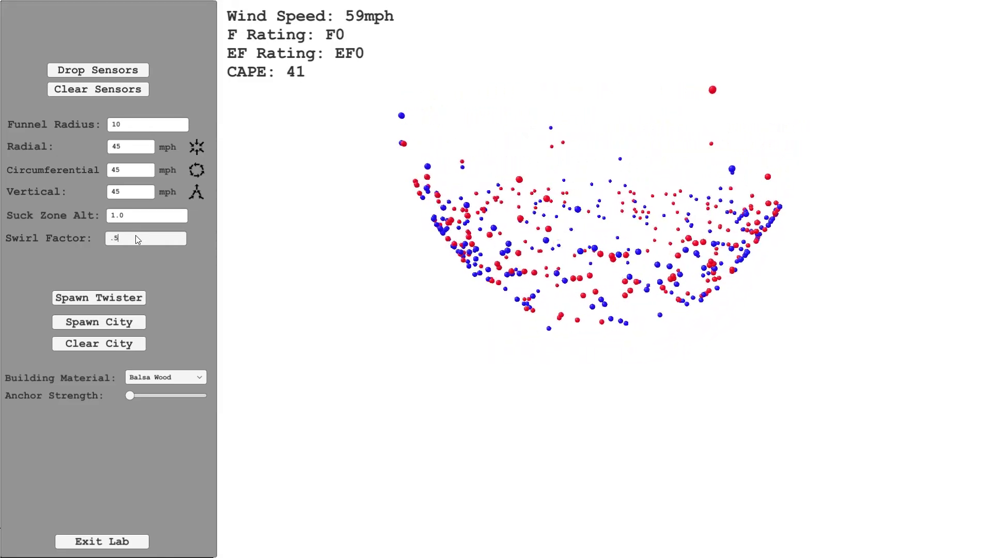
# Step: Replace the circulating sensors with a fresh batch and set the Swirl Factor to 1
pyautogui.click(106, 88)
pyautogui.click(106, 70)
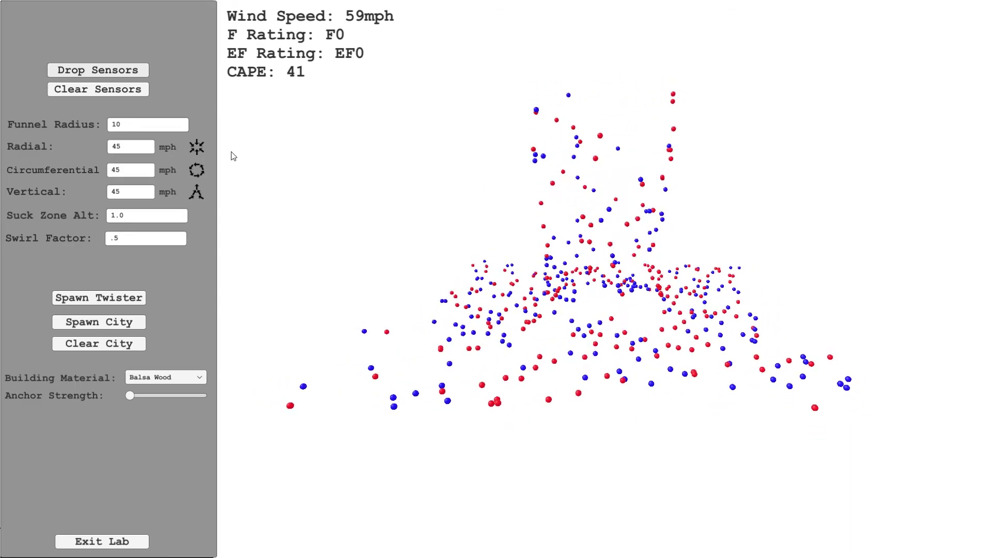
pyautogui.moveTo(155, 237); pyautogui.dragTo(106, 244)
pyautogui.write('1')
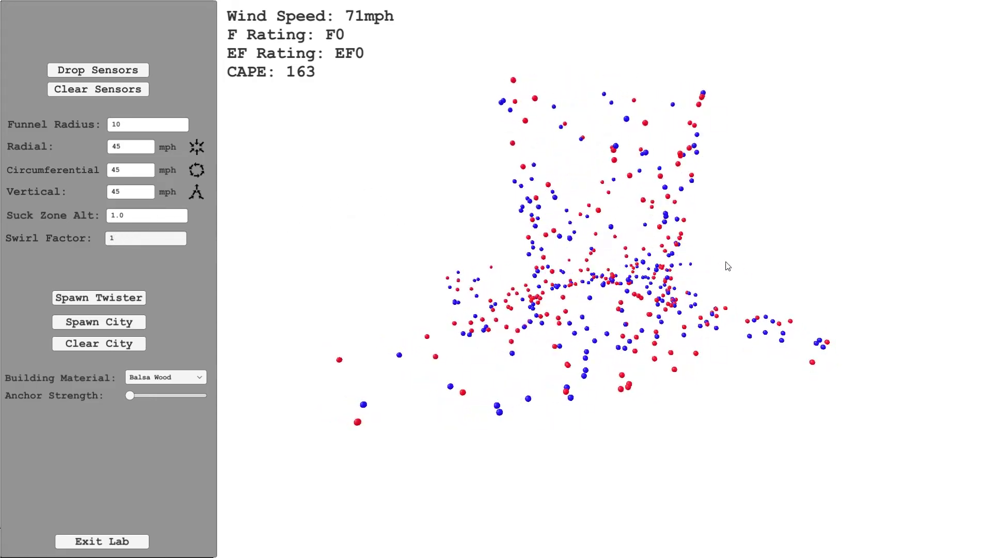
# Step: Set the twister's Circumferential wind to 200 mph, Radial to 150 mph and Vertical to 120 mph, and drop more sensors
pyautogui.doubleClick(144, 170)
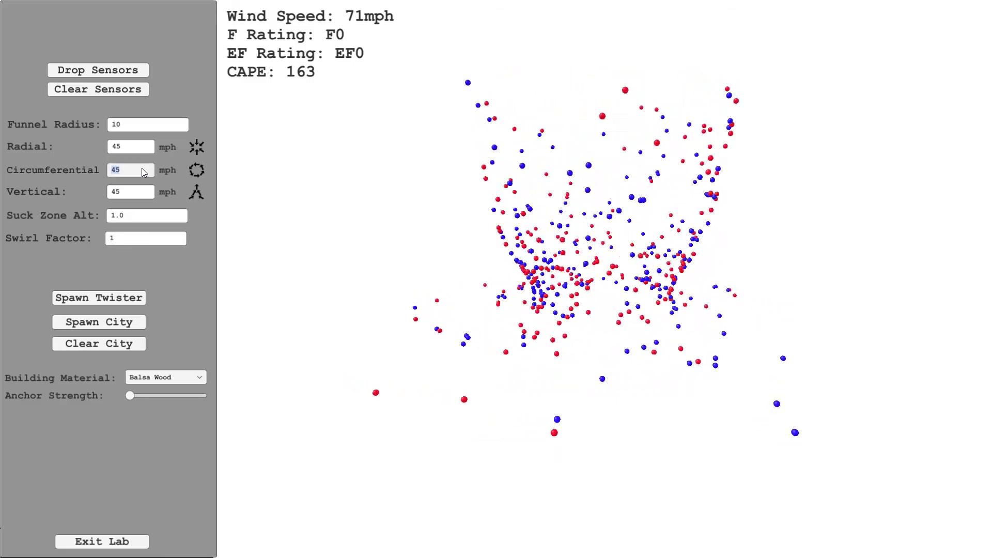
pyautogui.write('200')
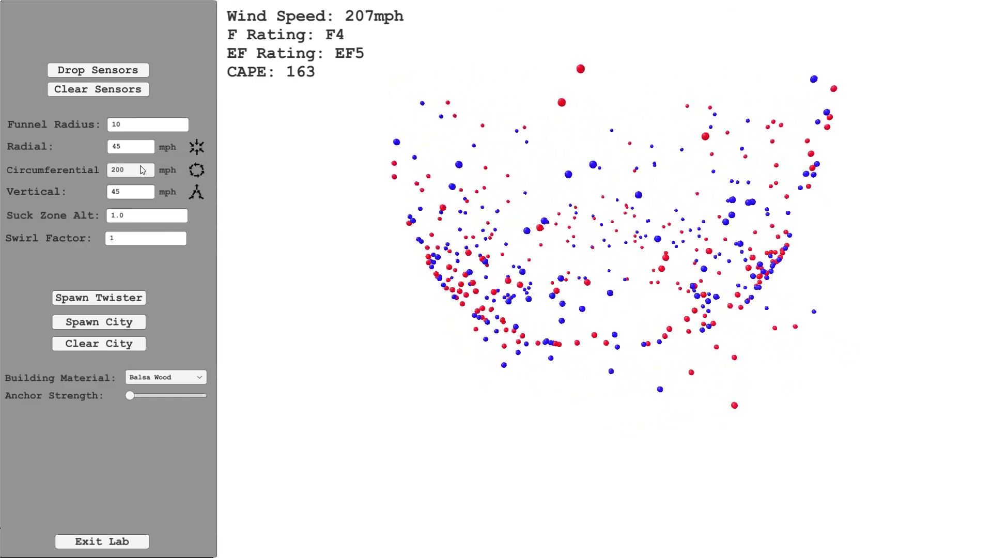
pyautogui.doubleClick(131, 147)
pyautogui.write('150')
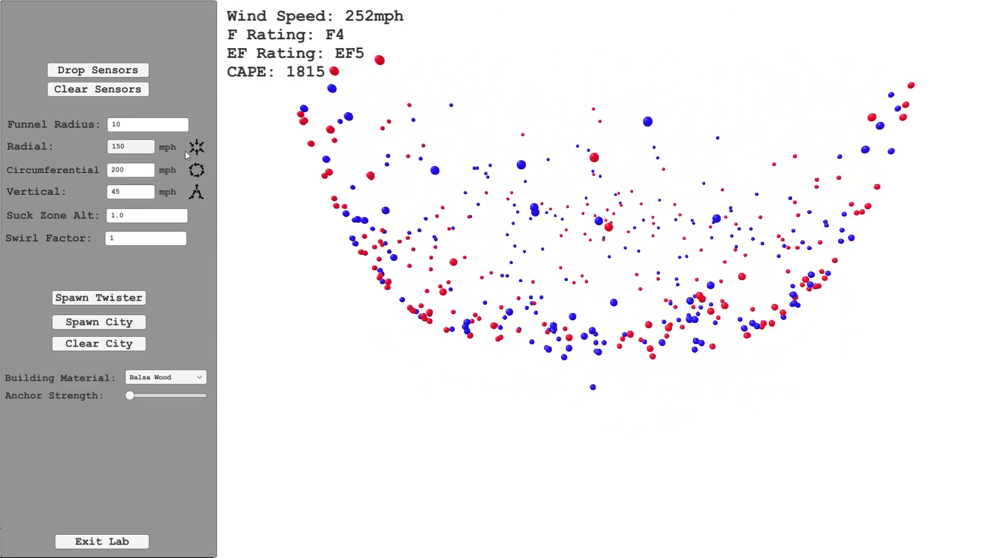
pyautogui.click(123, 76)
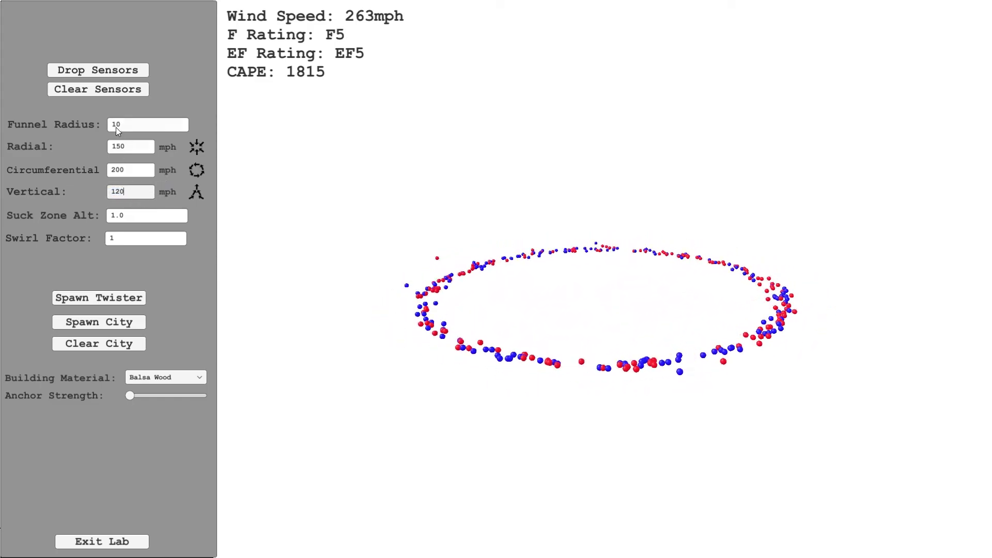
# Step: Start over with a fresh batch of sensors, set the Circumferential wind to 150 mph and add another batch
pyautogui.click(86, 89)
pyautogui.click(88, 73)
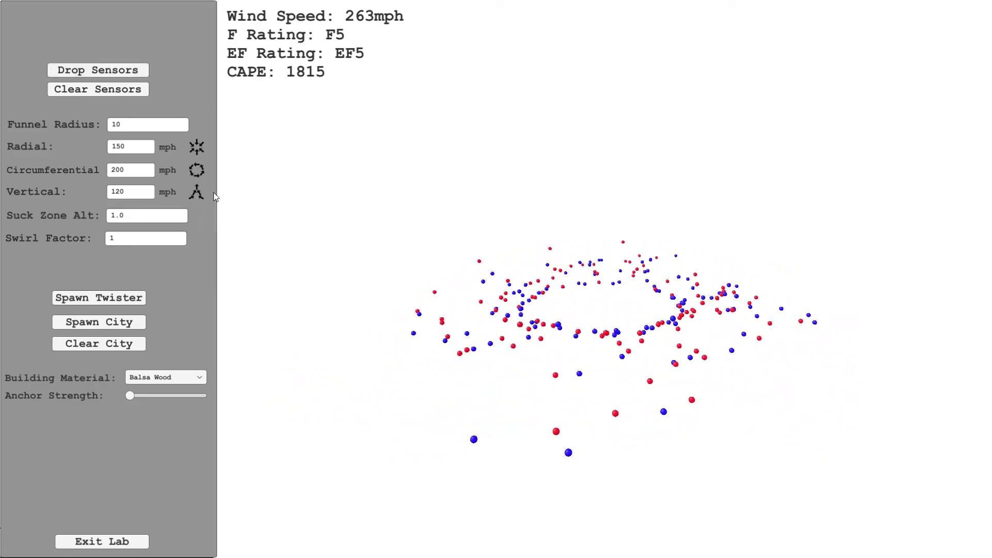
pyautogui.write('150')
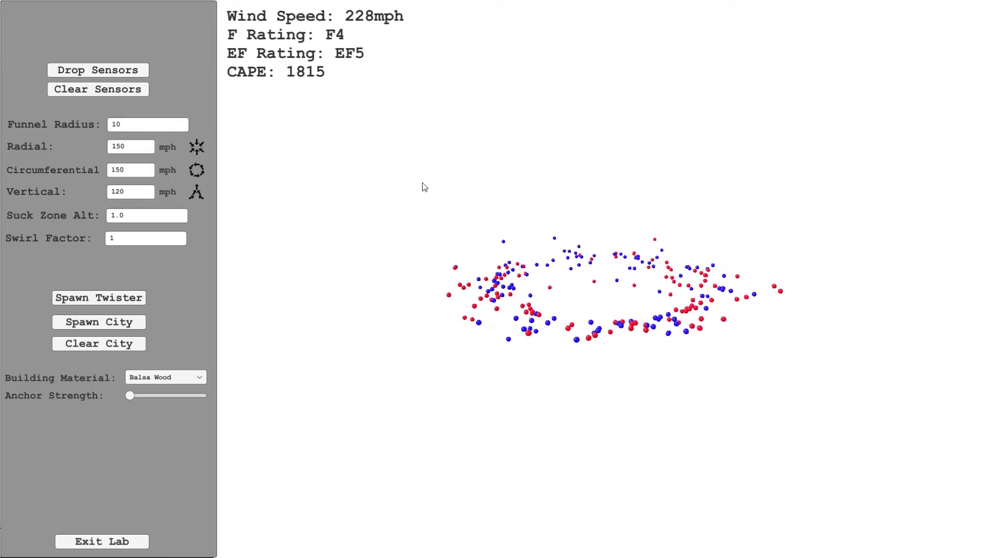
pyautogui.click(138, 72)
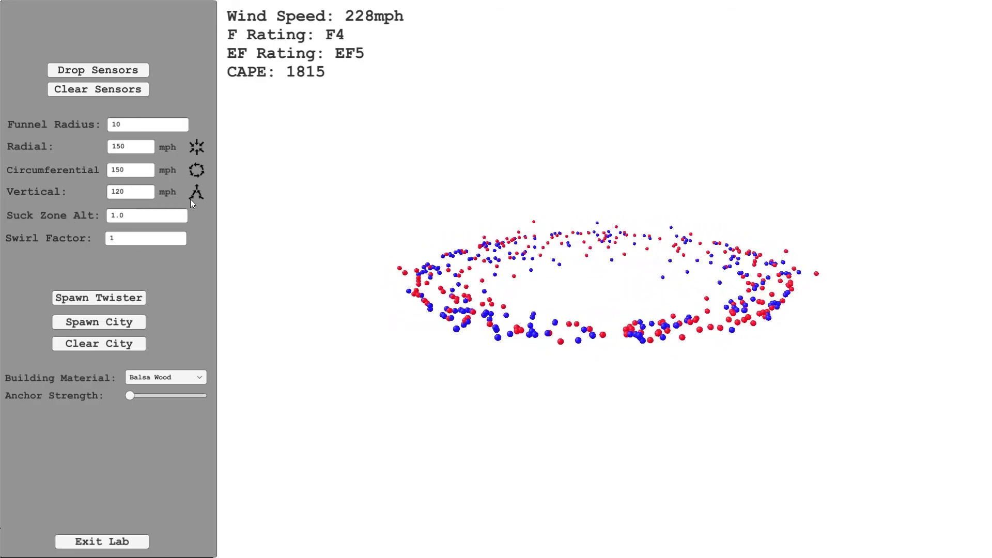
# Step: Clear all sensors and set the Funnel Radius to 20 with Radial, Circumferential and Vertical winds at 45 mph
pyautogui.click(131, 91)
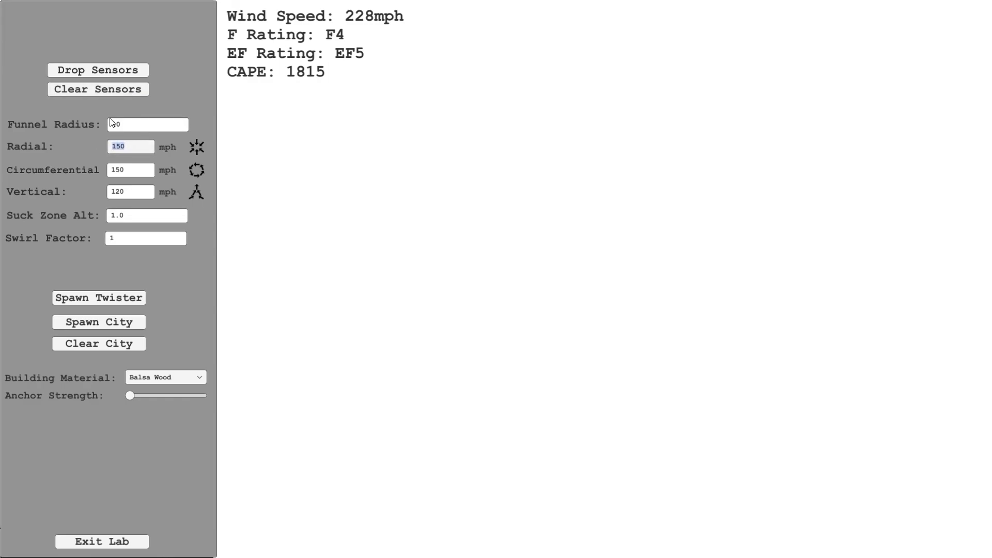
pyautogui.doubleClick(117, 124)
pyautogui.write('20')
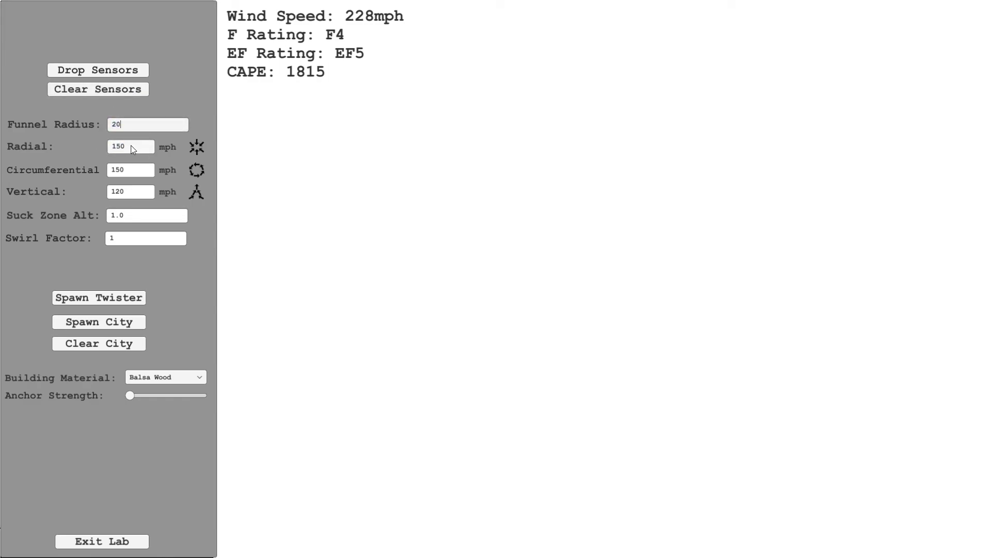
pyautogui.write('45')
pyautogui.doubleClick(116, 169)
pyautogui.write('45')
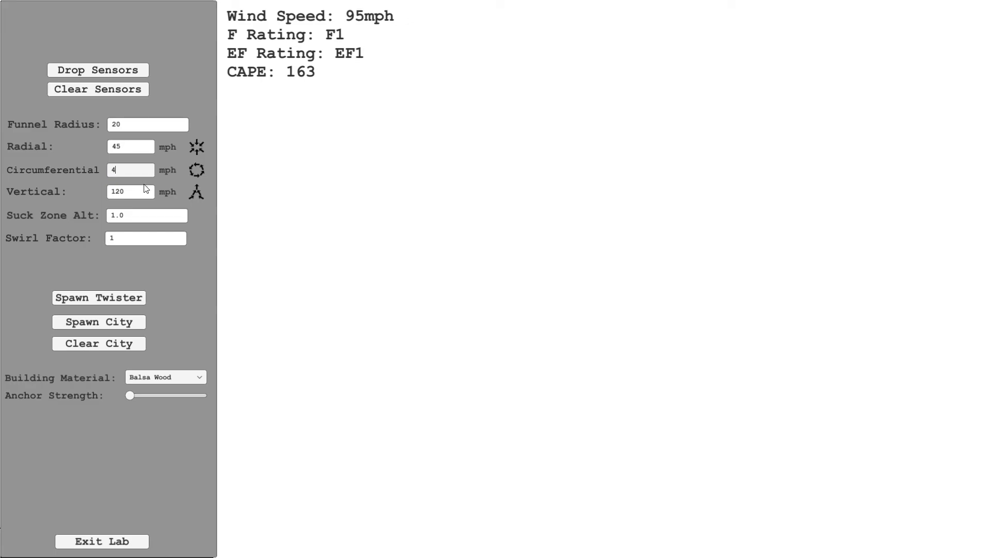
pyautogui.doubleClick(108, 192)
pyautogui.write('45')
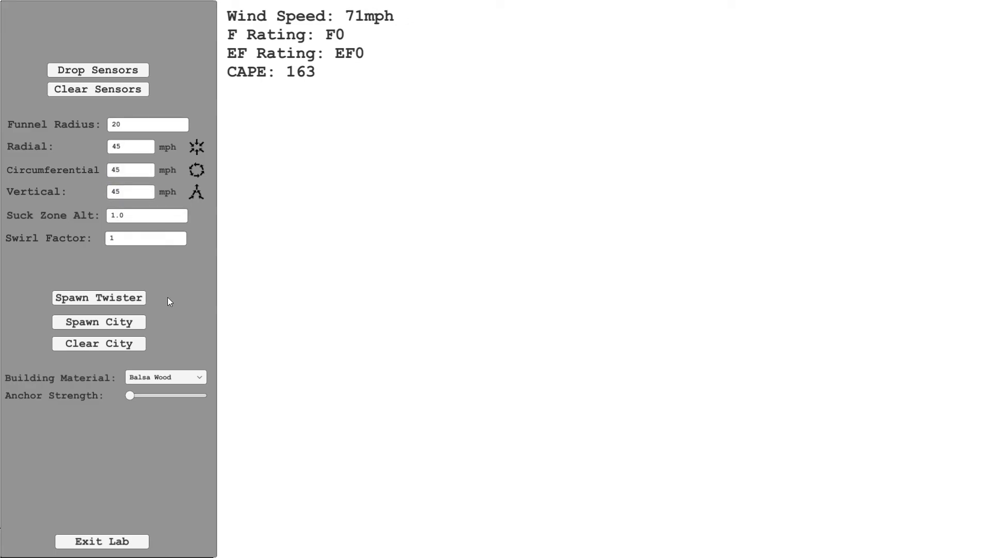
# Step: Clear the ruined balsa wood city and place six individual balsa wood buildings on the empty ground
pyautogui.click(198, 378)
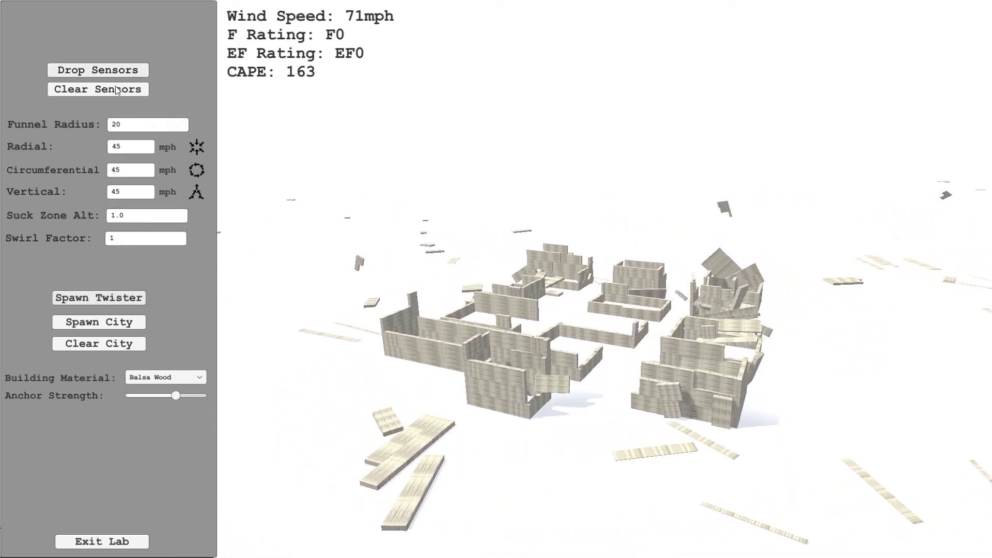
pyautogui.click(123, 345)
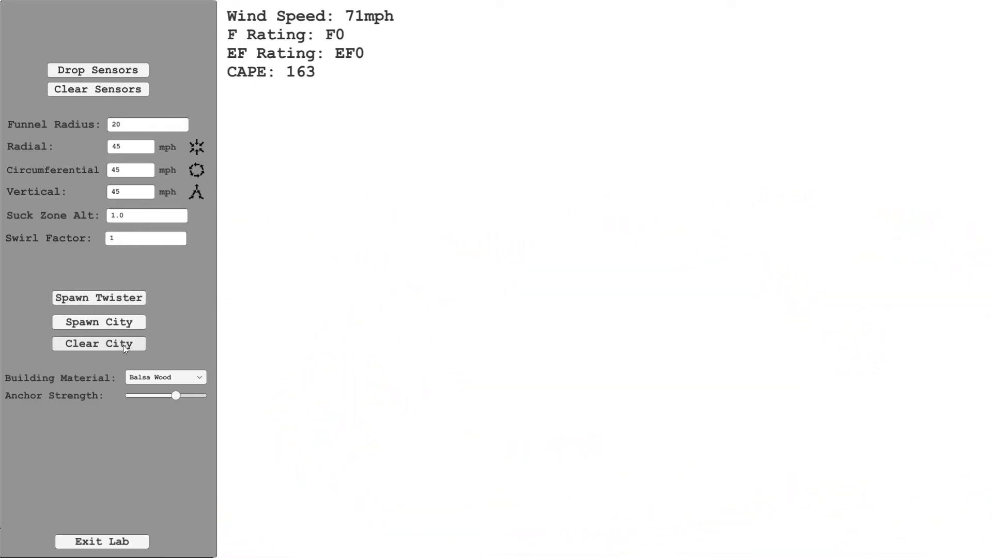
pyautogui.click(429, 331)
pyautogui.click(560, 310)
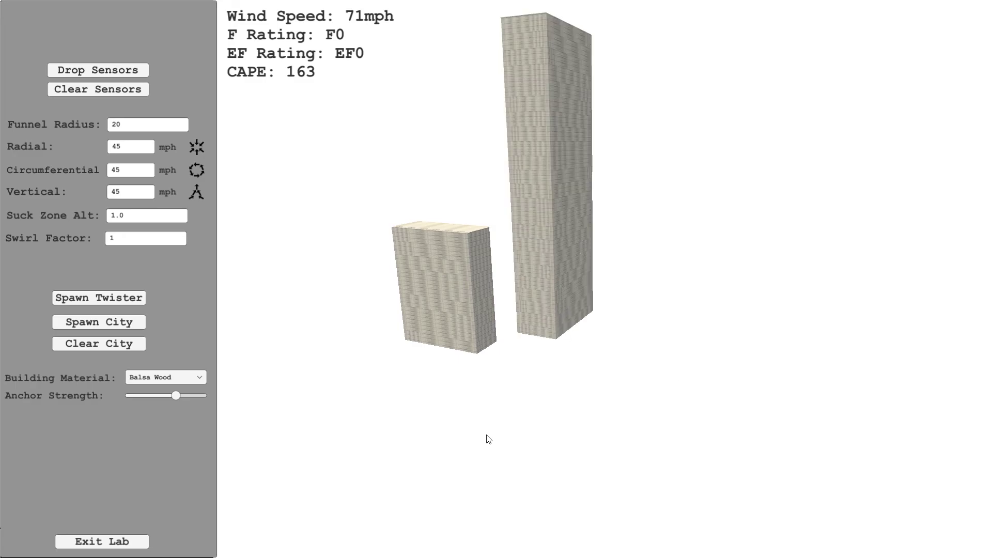
pyautogui.click(385, 414)
pyautogui.click(676, 395)
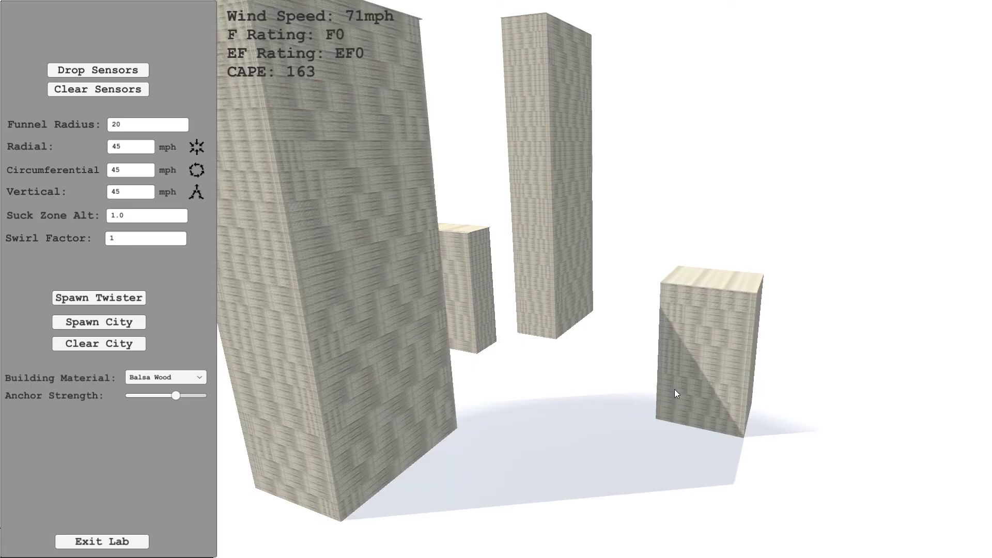
pyautogui.click(629, 330)
pyautogui.click(518, 399)
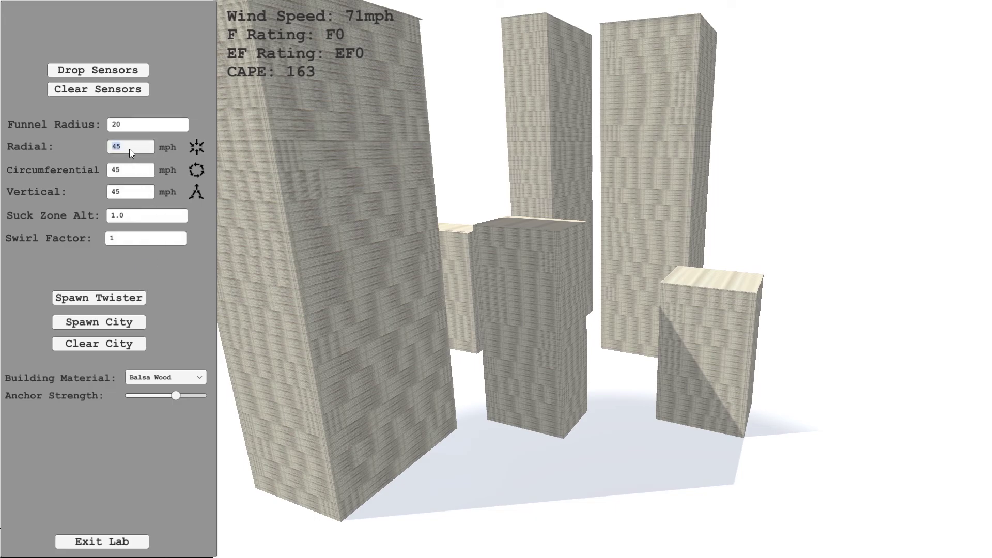
# Step: Set the Radial, Circumferential and Vertical winds to 90 mph and the Funnel Radius to 30, and spawn the twister
pyautogui.write('90')
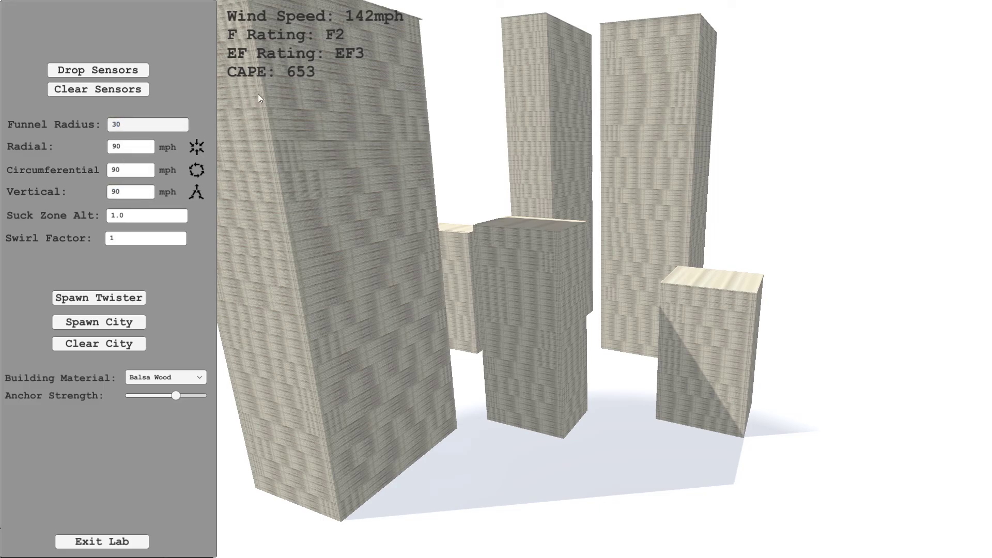
pyautogui.click(135, 302)
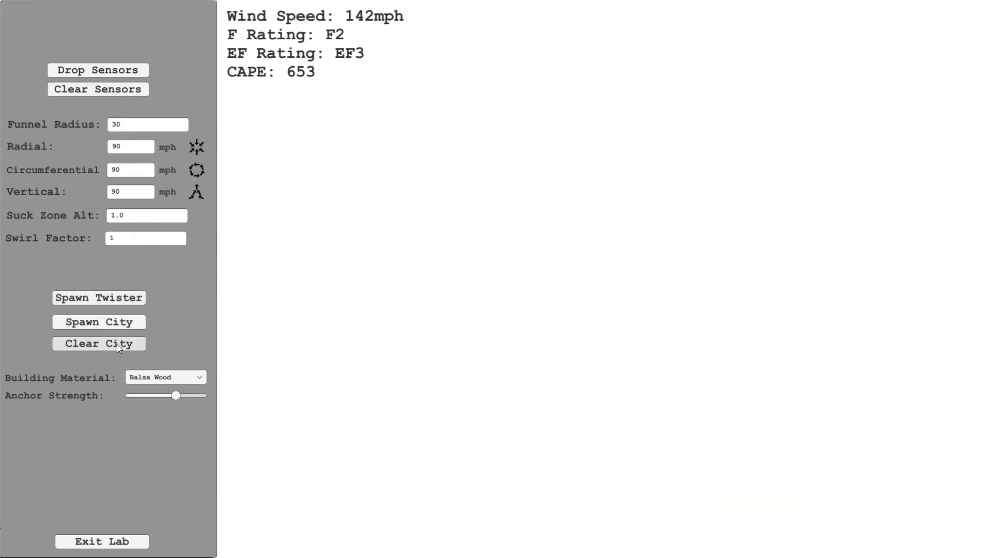
# Step: Spawn a Solid Brick city with Anchor Strength near maximum and run the twister on it
pyautogui.click(183, 377)
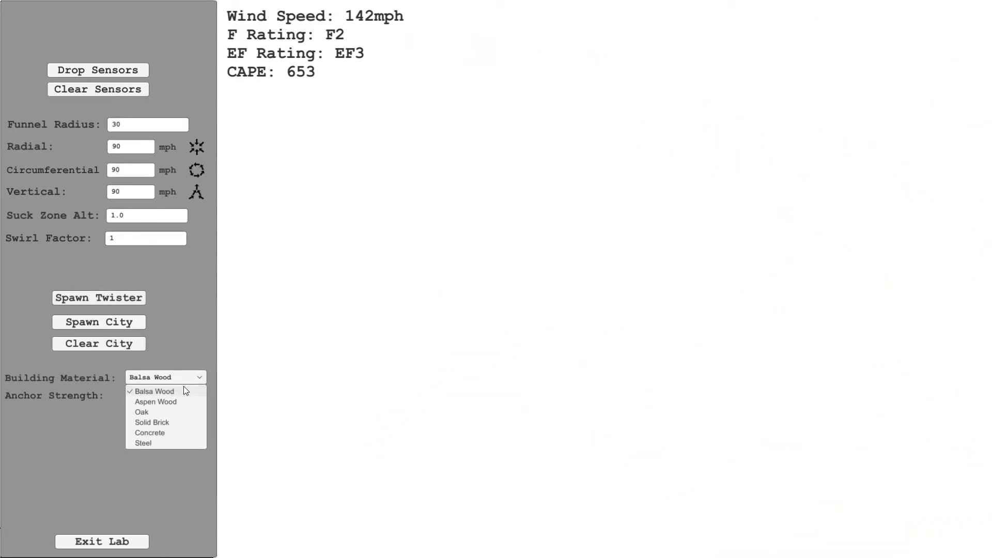
pyautogui.click(160, 421)
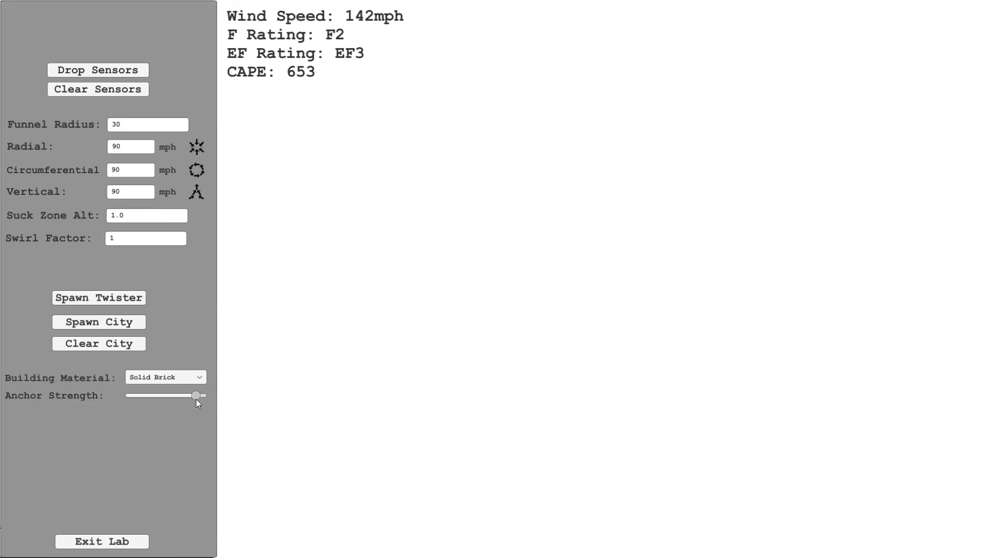
pyautogui.click(93, 324)
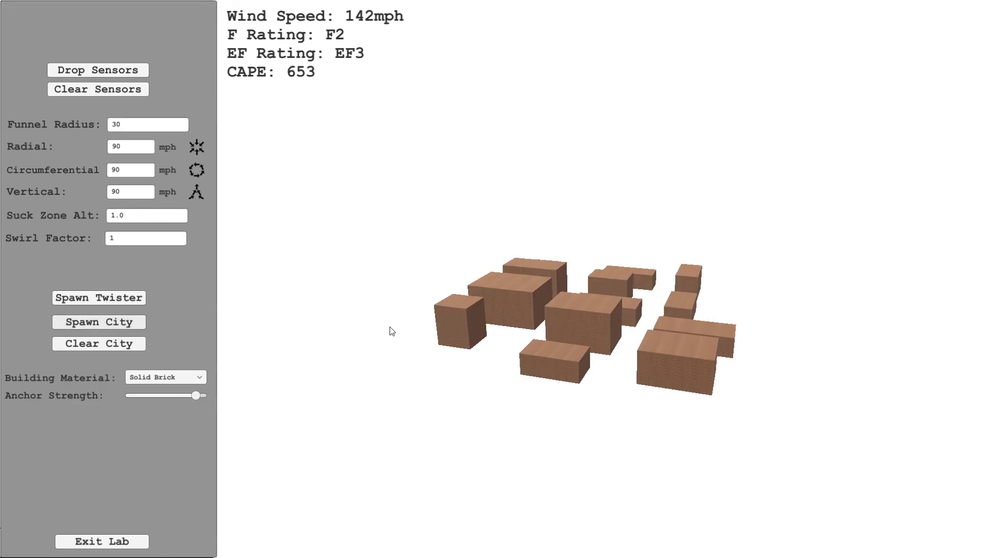
pyautogui.scroll(5, 354, 323)
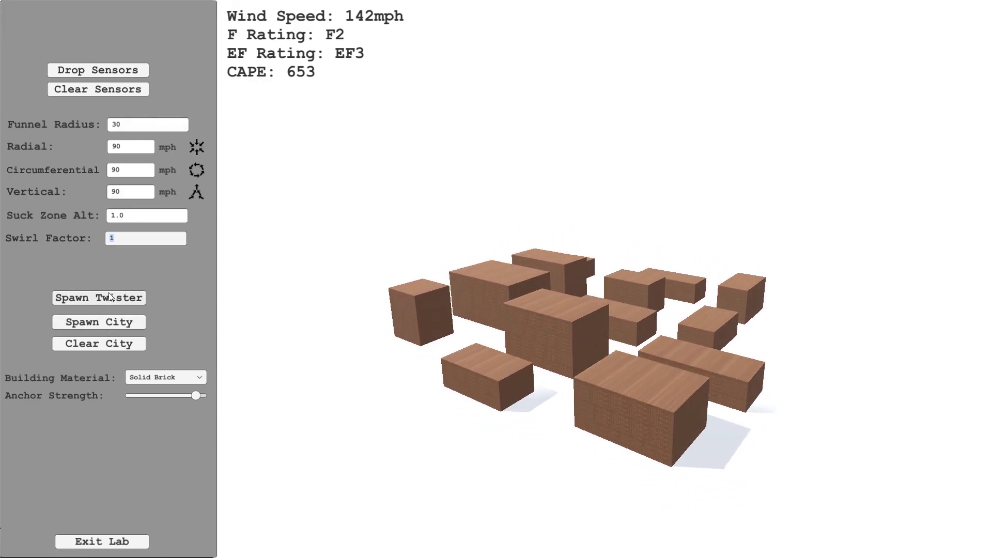
pyautogui.click(110, 302)
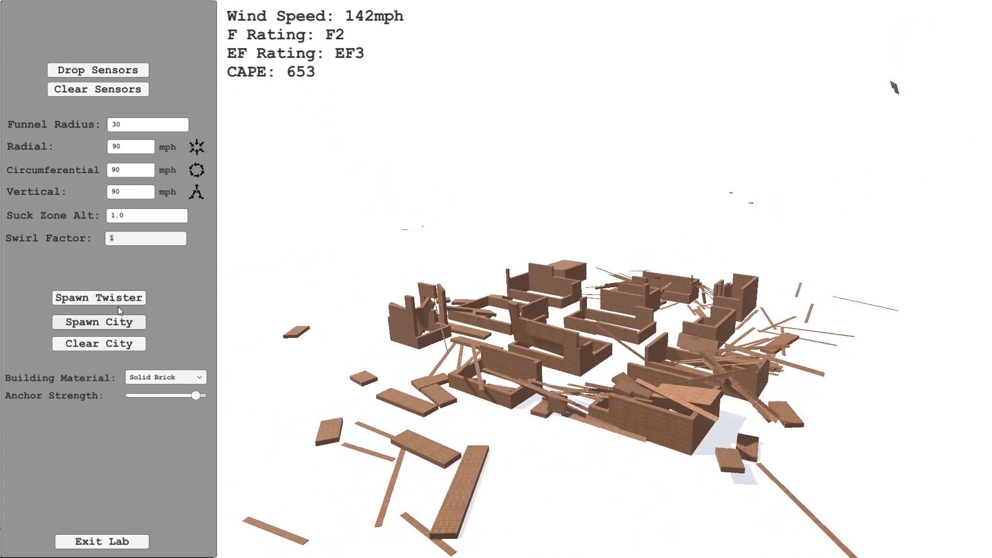
# Step: Replace the wrecked brick city with a Balsa Wood city at minimum Anchor Strength
pyautogui.click(130, 344)
pyautogui.click(169, 377)
pyautogui.click(163, 387)
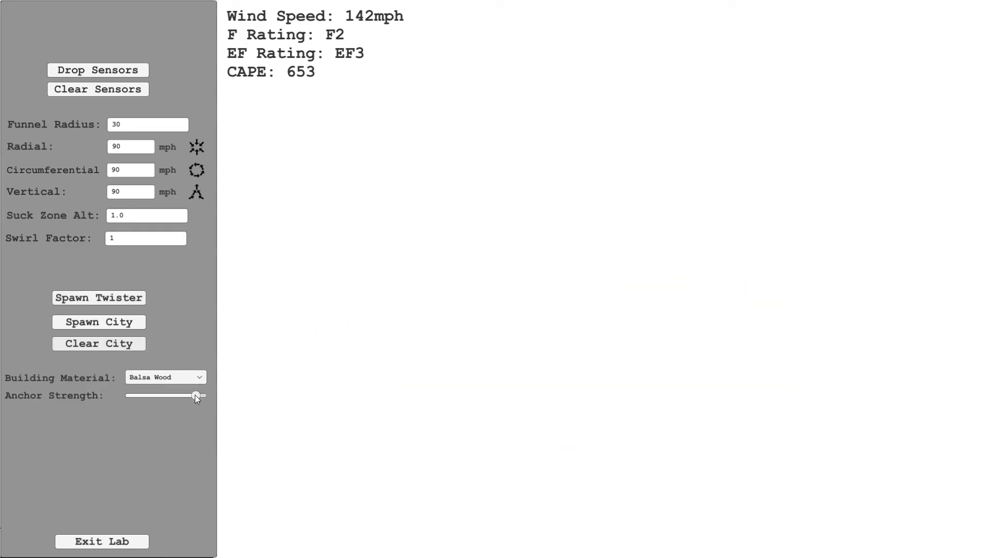
pyautogui.moveTo(194, 395); pyautogui.dragTo(122, 396)
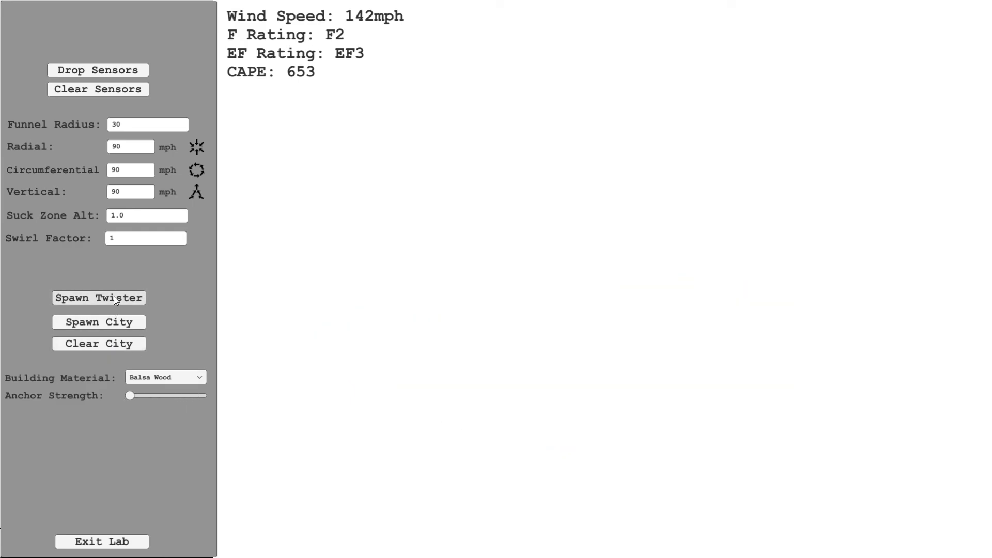
pyautogui.click(108, 323)
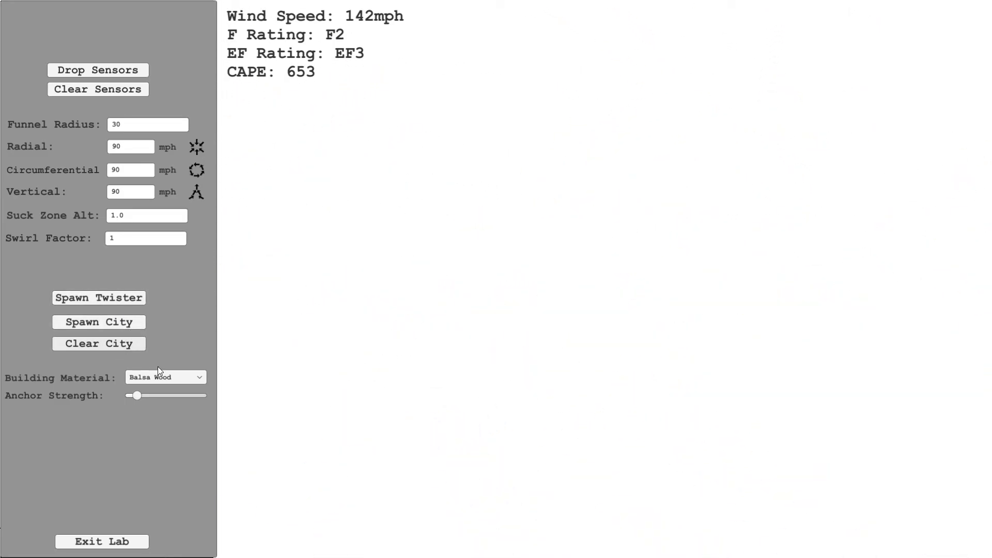
# Step: Spawn a Steel city with Anchor Strength at maximum and run the twister on it
pyautogui.click(173, 378)
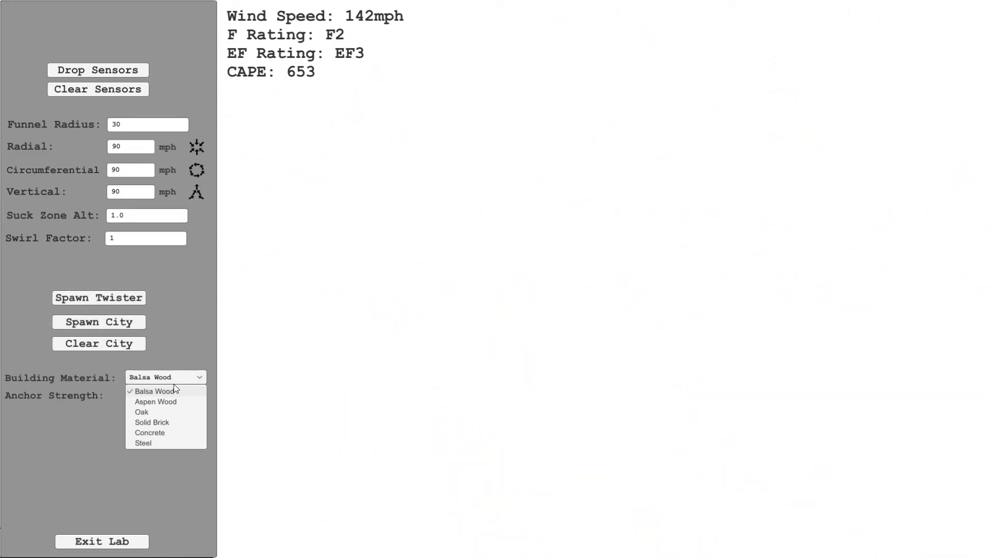
pyautogui.click(151, 443)
pyautogui.click(123, 321)
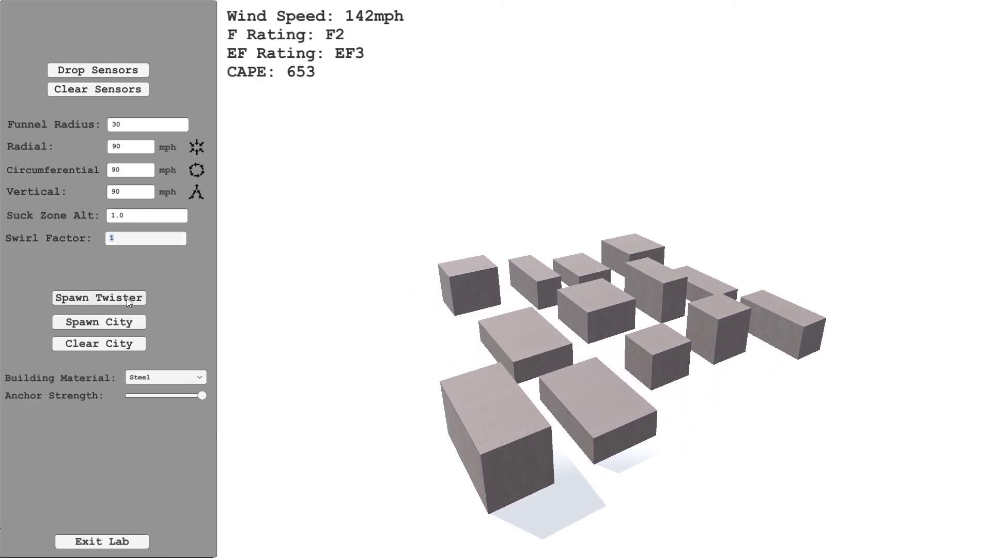
pyautogui.click(127, 301)
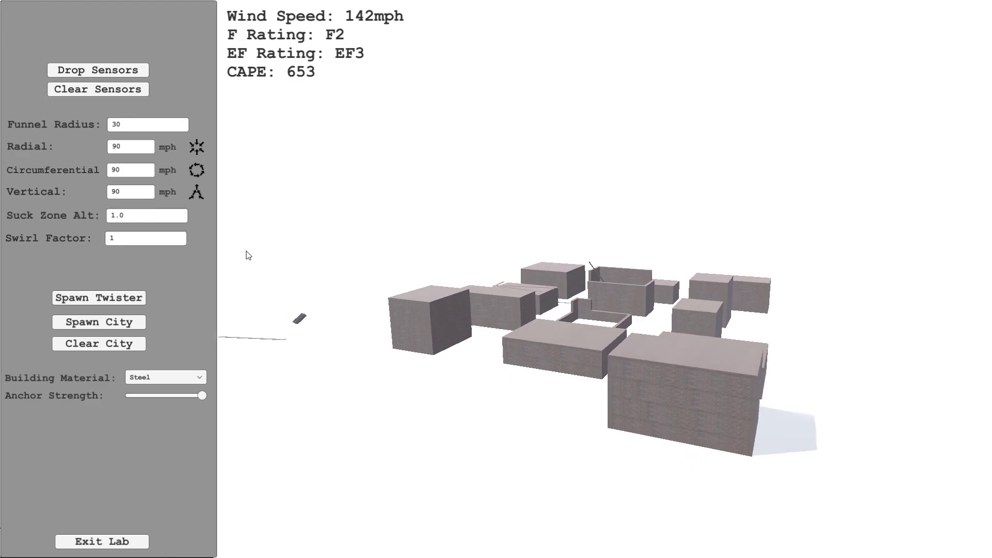
# Step: Replace the damaged steel city with an Oak city at an Anchor Strength slightly below the middle
pyautogui.click(120, 346)
pyautogui.click(199, 379)
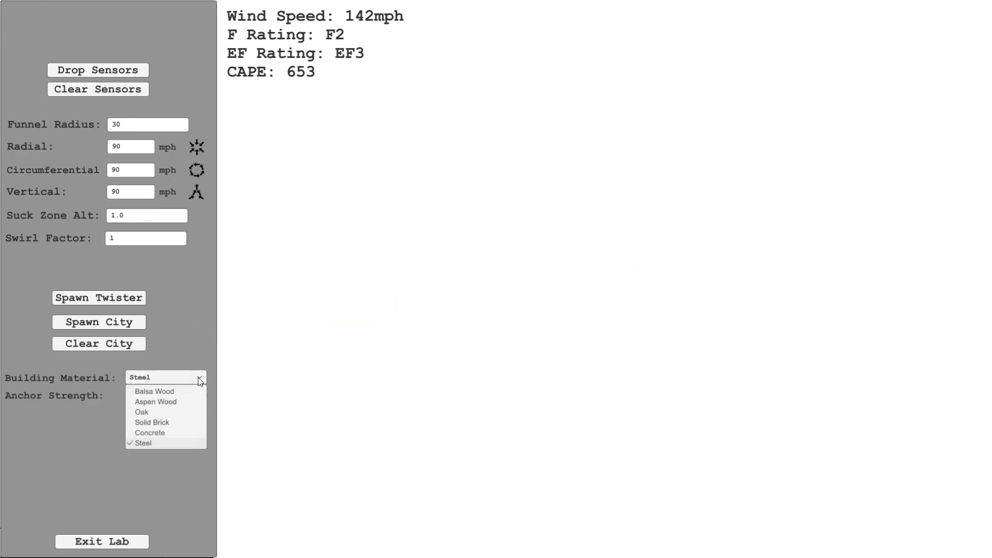
pyautogui.click(166, 412)
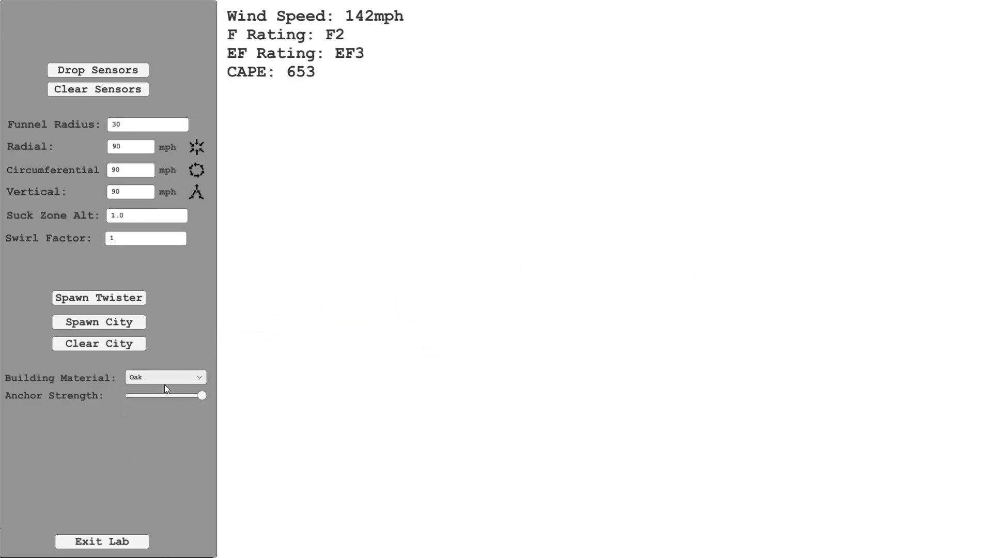
pyautogui.moveTo(176, 397); pyautogui.dragTo(160, 399)
pyautogui.click(132, 325)
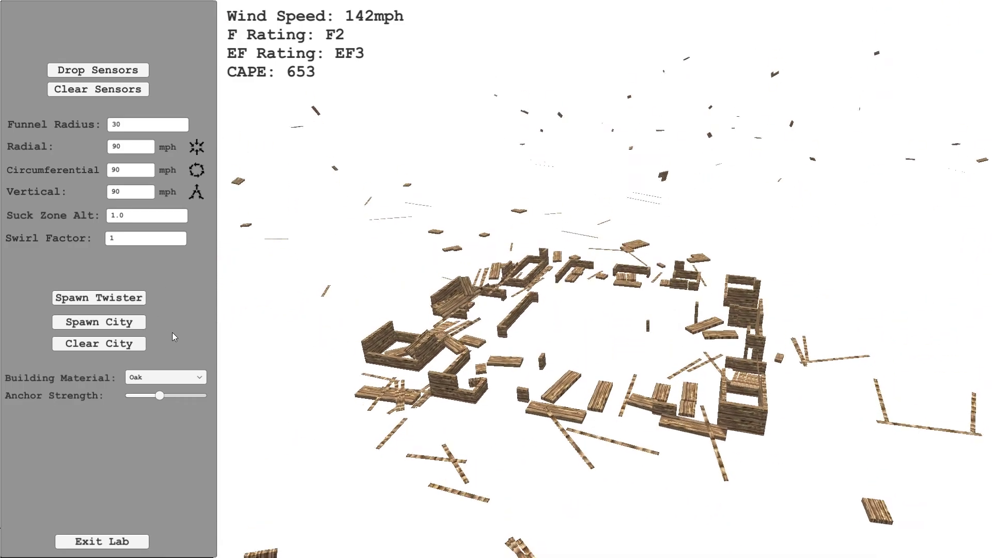
# Step: Spawn two more Oak cities on top of the existing wreckage
pyautogui.click(129, 326)
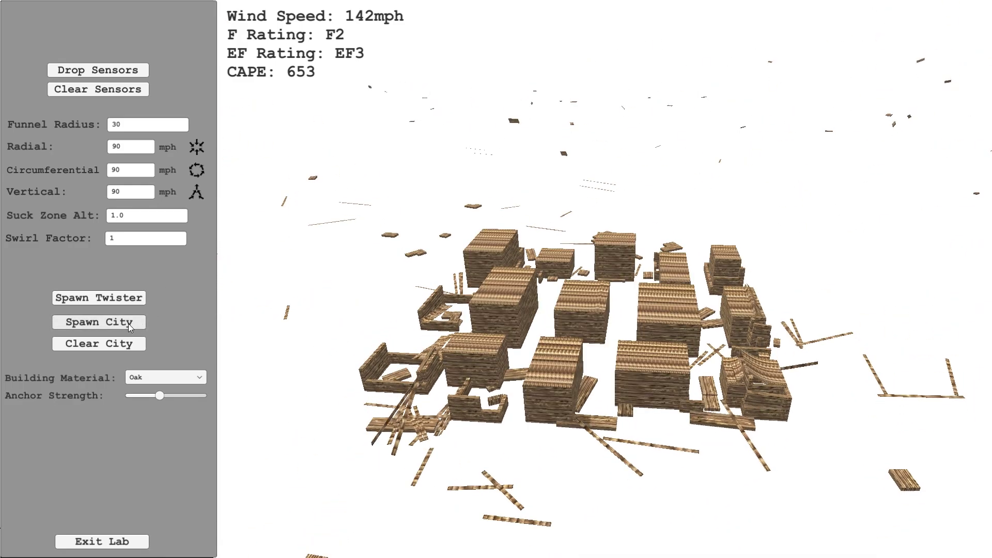
pyautogui.click(130, 326)
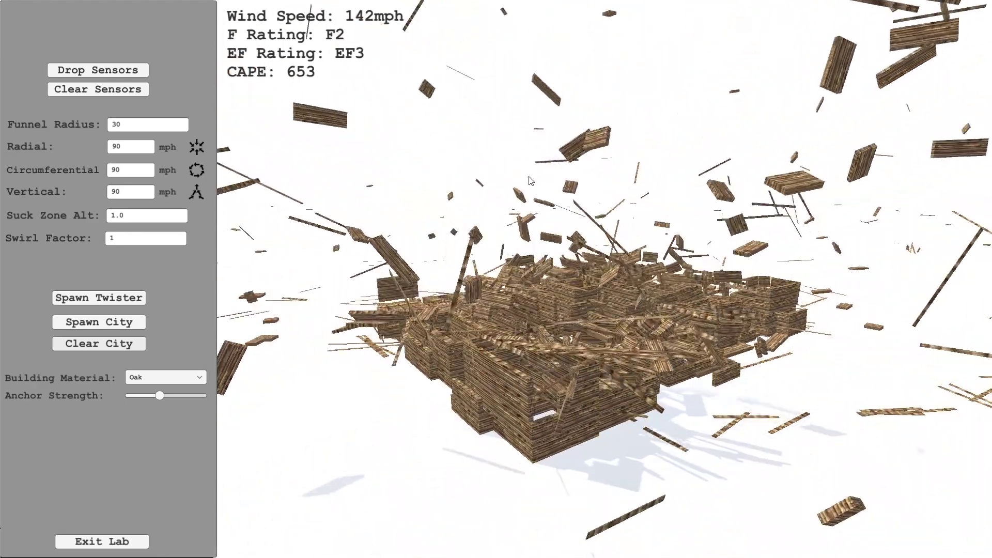
# Step: Clear the oak cities and drop two batches of sensors into the lab
pyautogui.click(124, 345)
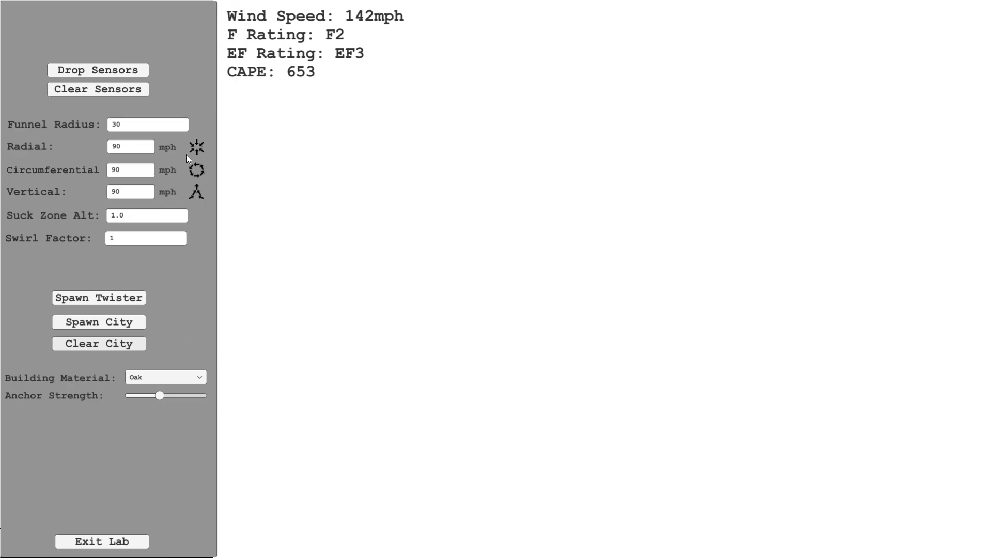
pyautogui.click(120, 69)
pyautogui.click(120, 69)
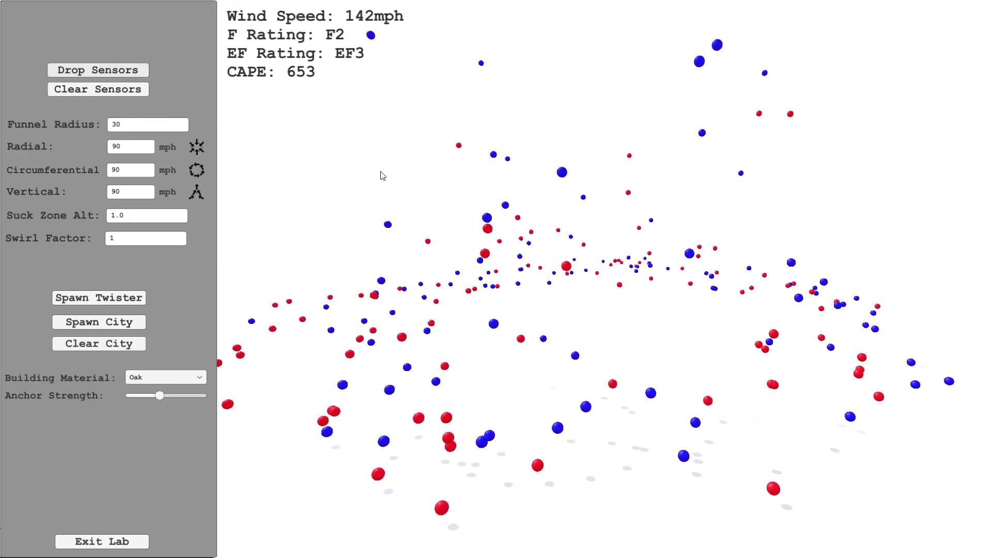